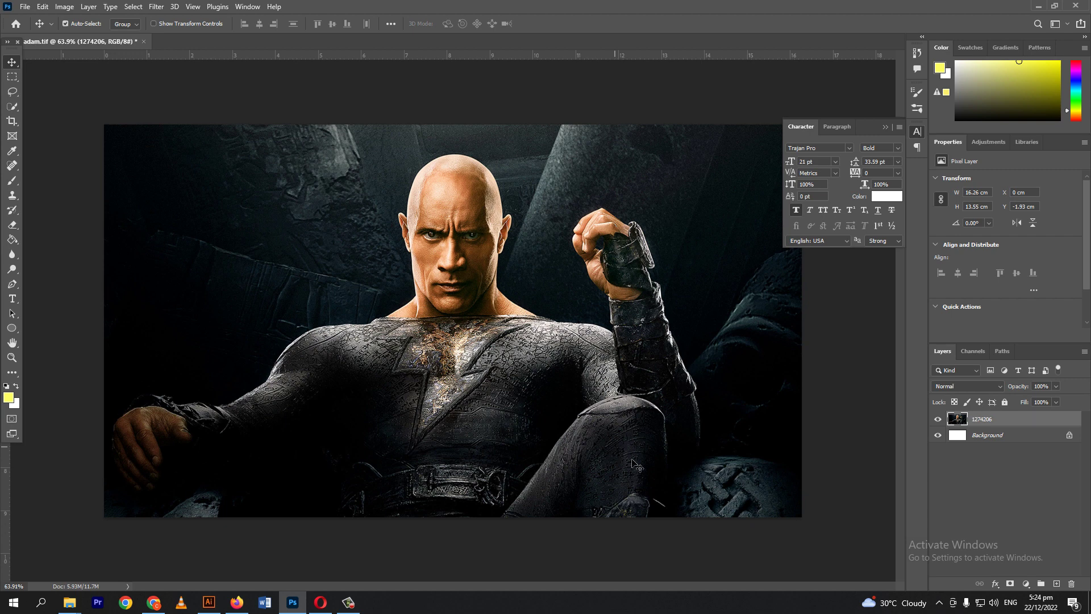
Step: Select the man with Select Subject, then refine with the Quick Selection tool, removing the background beside his leg and adding the resting wrist
{"action": "left_click", "coordinate": [133, 7]}
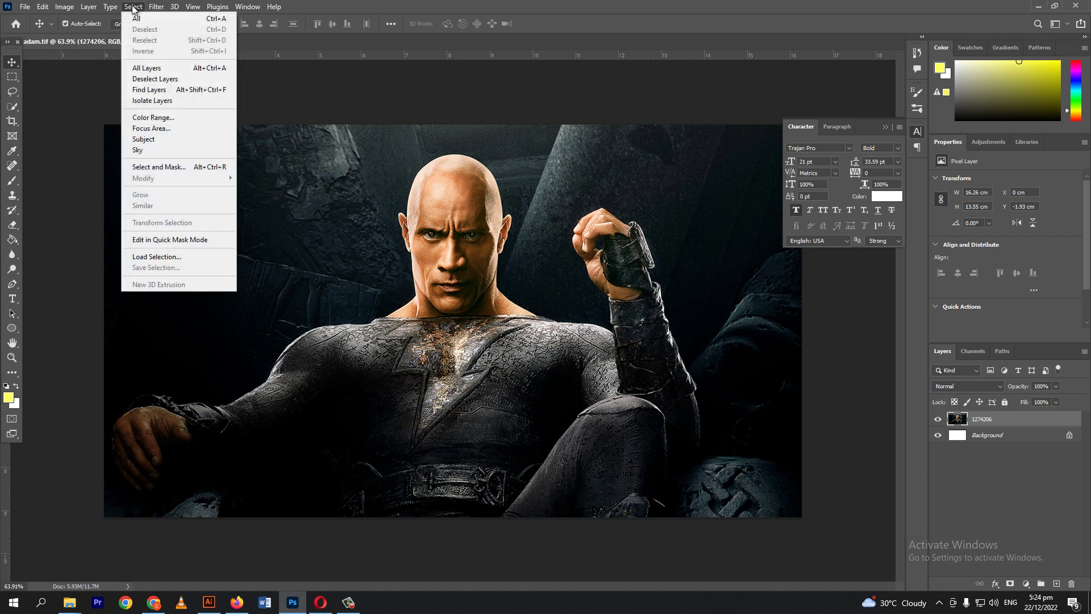
{"action": "left_click", "coordinate": [147, 139]}
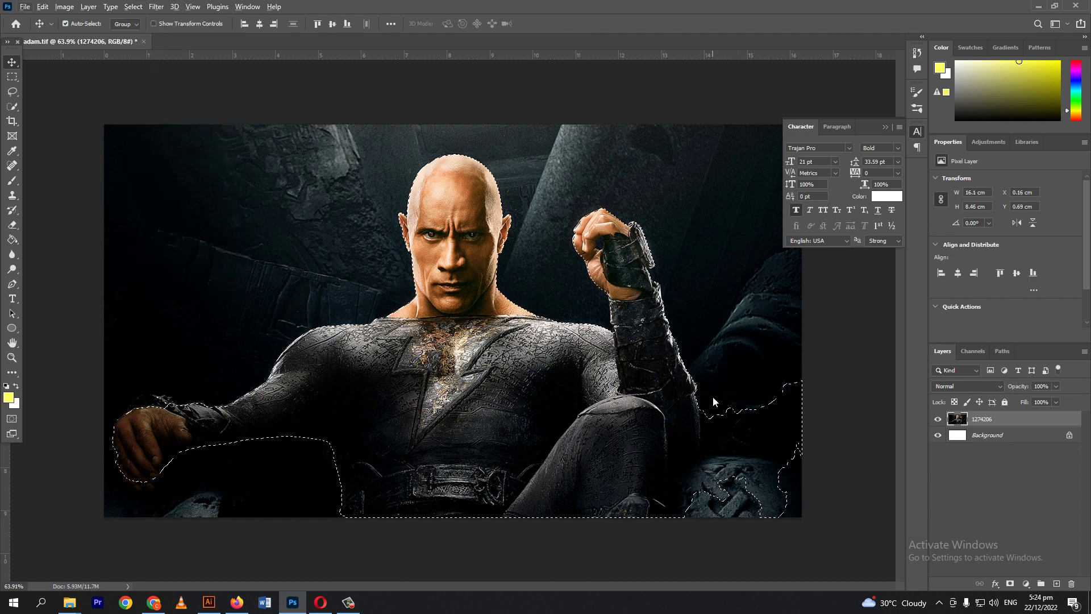
{"action": "key", "text": "w"}
{"action": "key", "text": "alt+w"}
{"action": "key", "text": "Escape"}
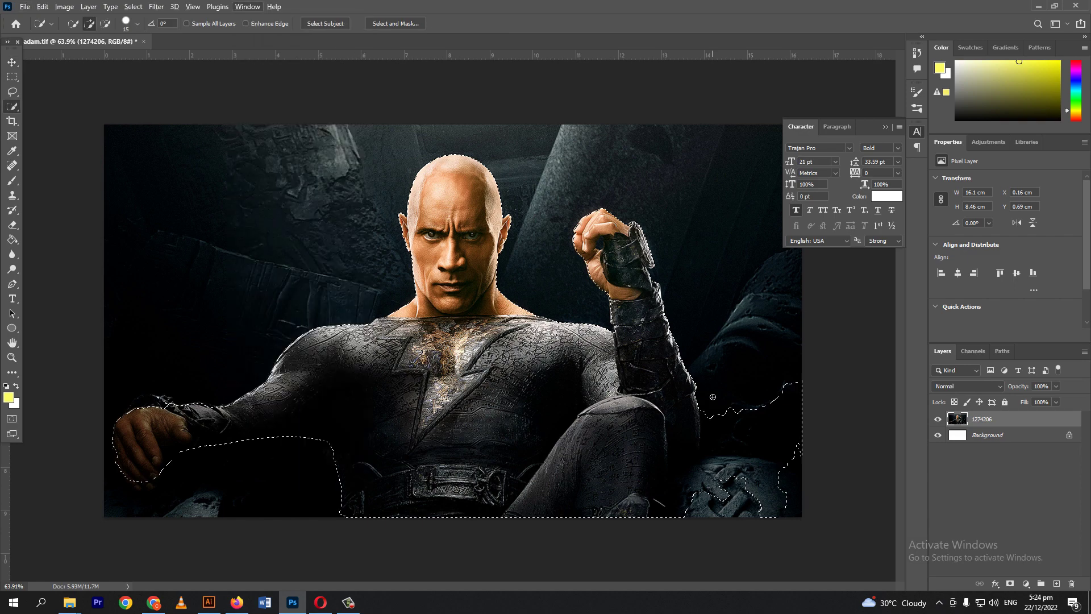
{"action": "right_click", "coordinate": [11, 108]}
{"action": "left_click", "coordinate": [48, 121]}
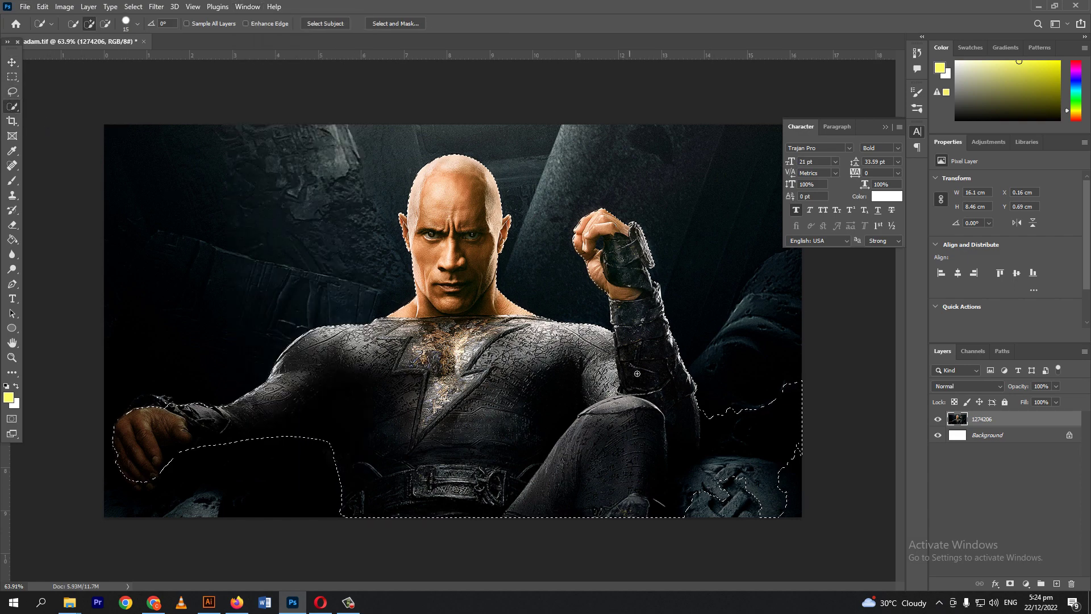
{"action": "key", "text": "alt"}
{"action": "mouse_move", "coordinate": [801, 375]}
{"action": "left_mouse_down"}
{"action": "mouse_move", "coordinate": [798, 421]}
{"action": "mouse_move", "coordinate": [713, 449]}
{"action": "mouse_move", "coordinate": [709, 502]}
{"action": "mouse_move", "coordinate": [755, 478]}
{"action": "left_mouse_up"}
{"action": "left_click_drag", "start_coordinate": [136, 403], "coordinate": [147, 403]}
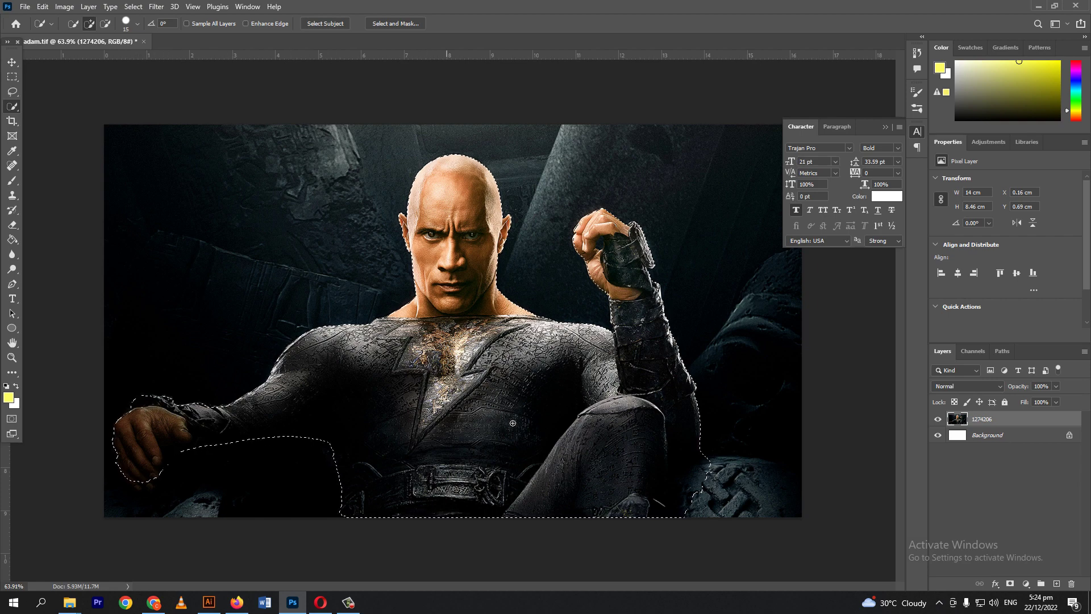
Step: Create a layer group masked to the selection and add a Black & White adjustment layer inside it
{"action": "left_click", "coordinate": [1040, 584]}
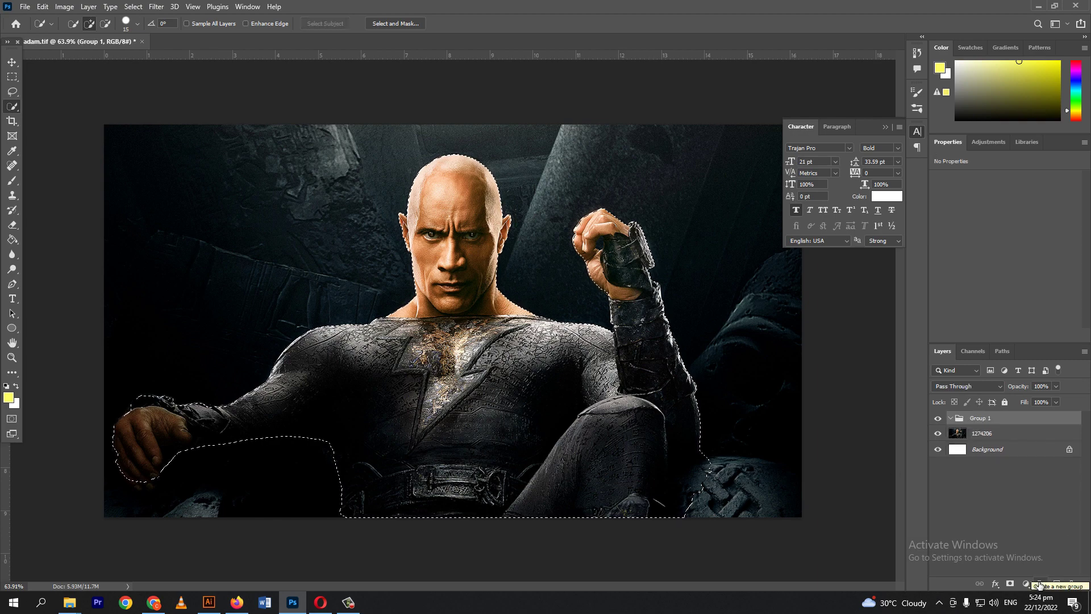
{"action": "left_click", "coordinate": [1010, 583]}
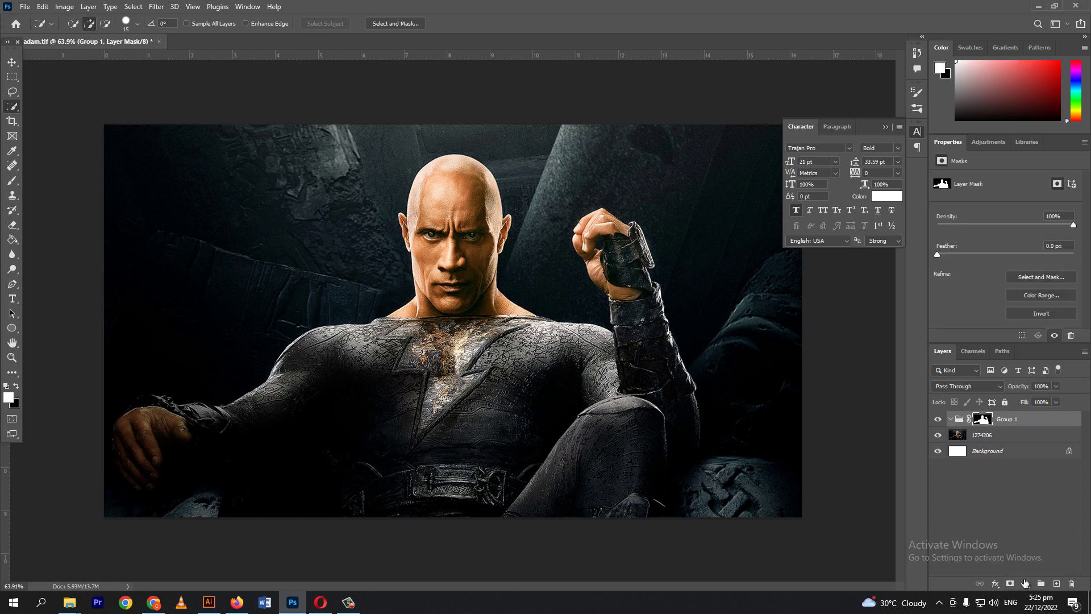
{"action": "left_click", "coordinate": [1026, 584]}
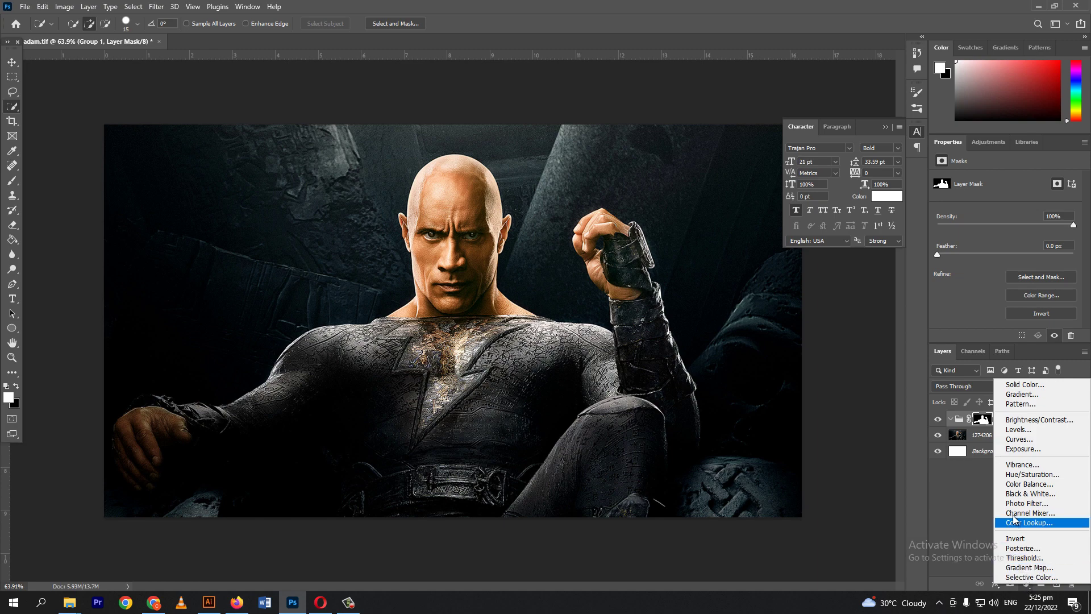
{"action": "left_click", "coordinate": [1026, 493]}
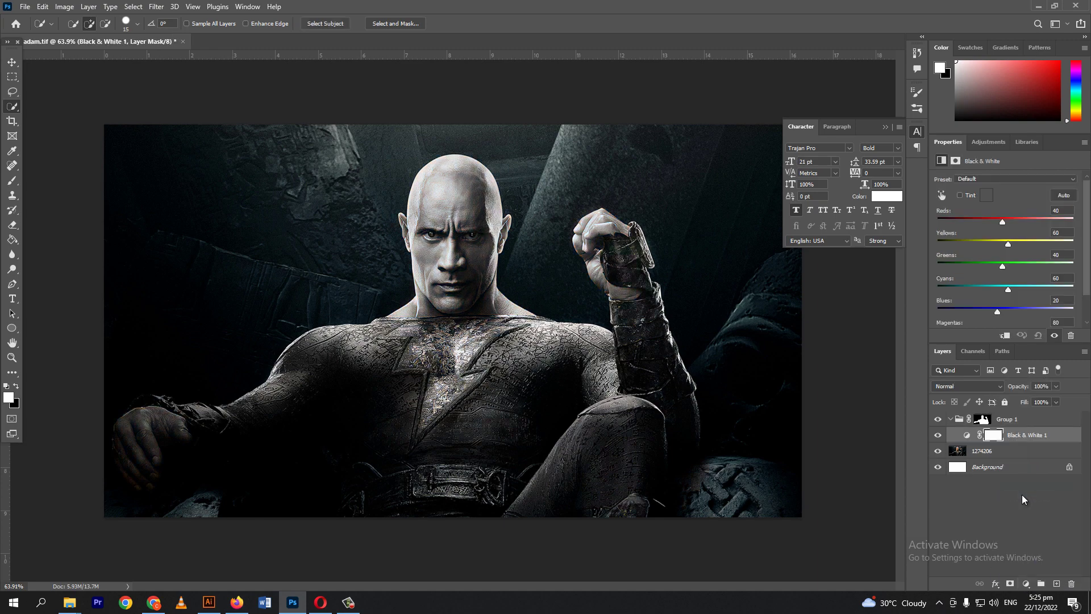
Step: Add a Gradient Map above the Black & White layer and rearrange its stops to black at 0% and white at 100%
{"action": "left_click", "coordinate": [1025, 584]}
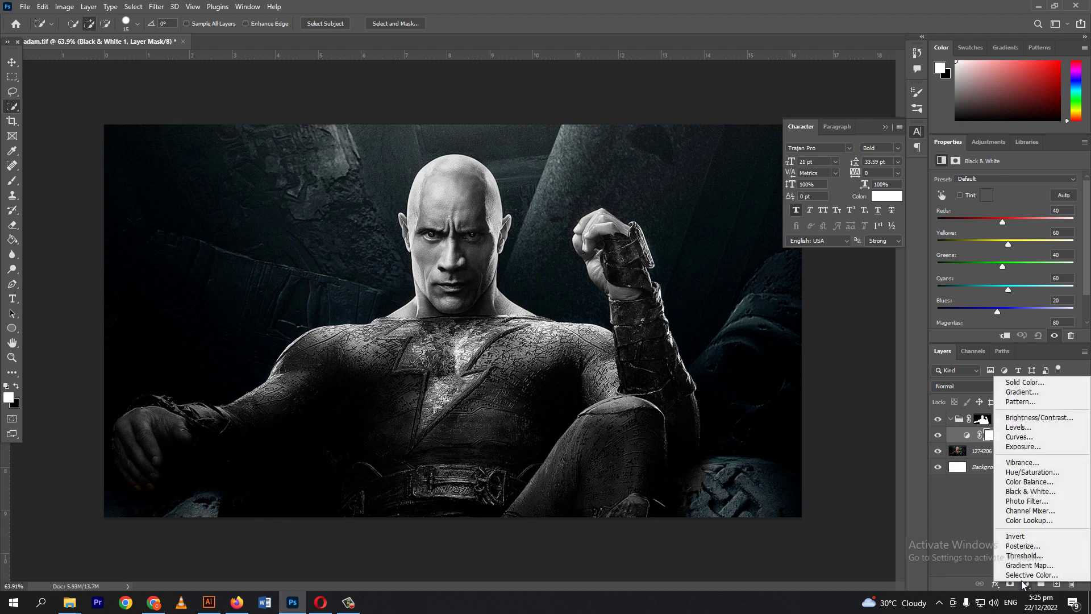
{"action": "left_click", "coordinate": [1025, 565]}
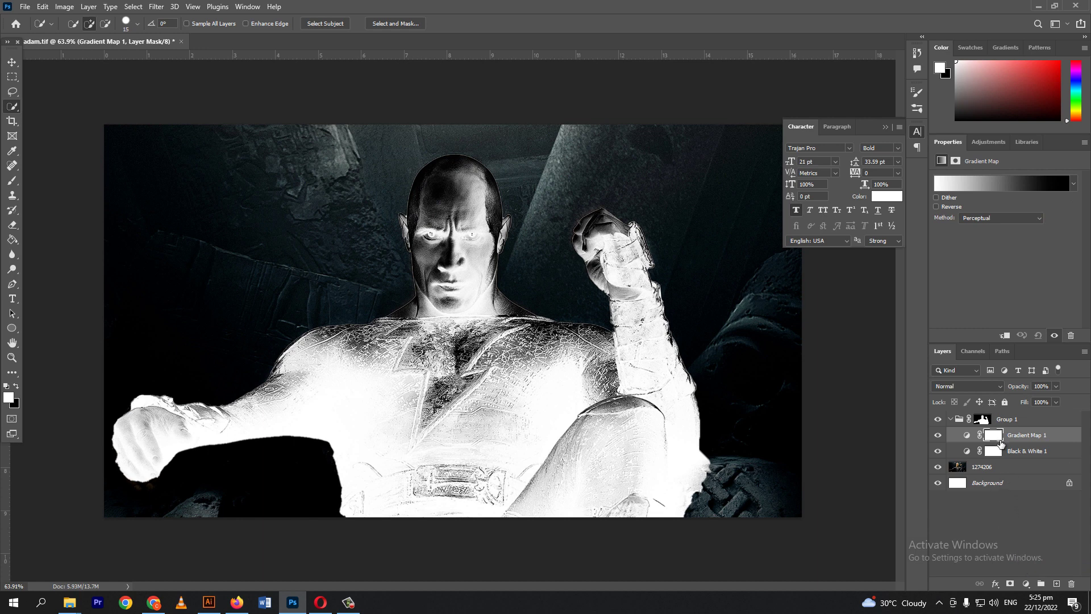
{"action": "left_click", "coordinate": [967, 435]}
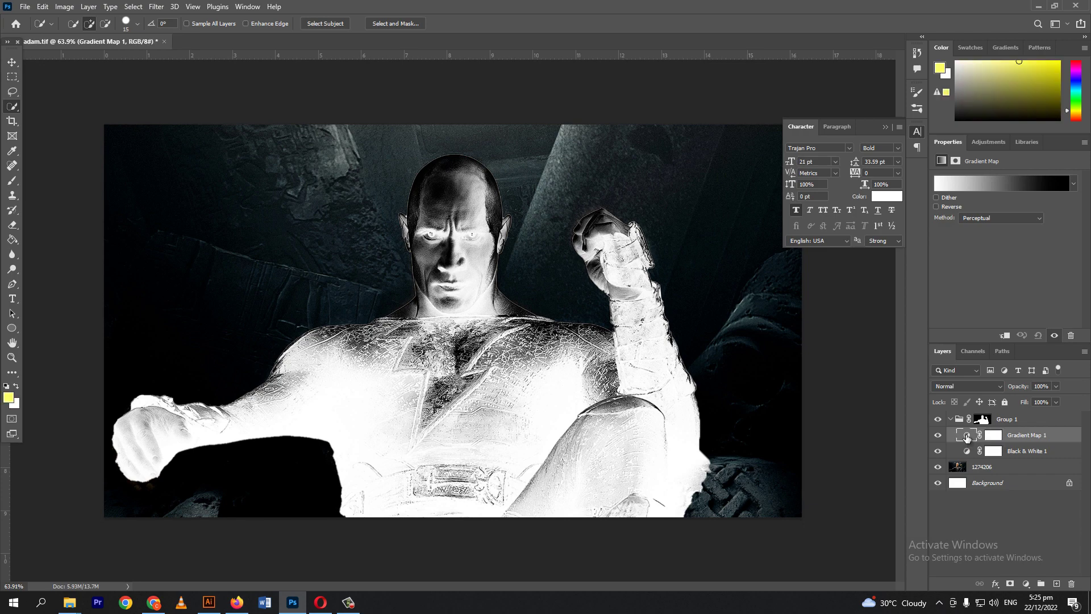
{"action": "left_click", "coordinate": [1050, 182]}
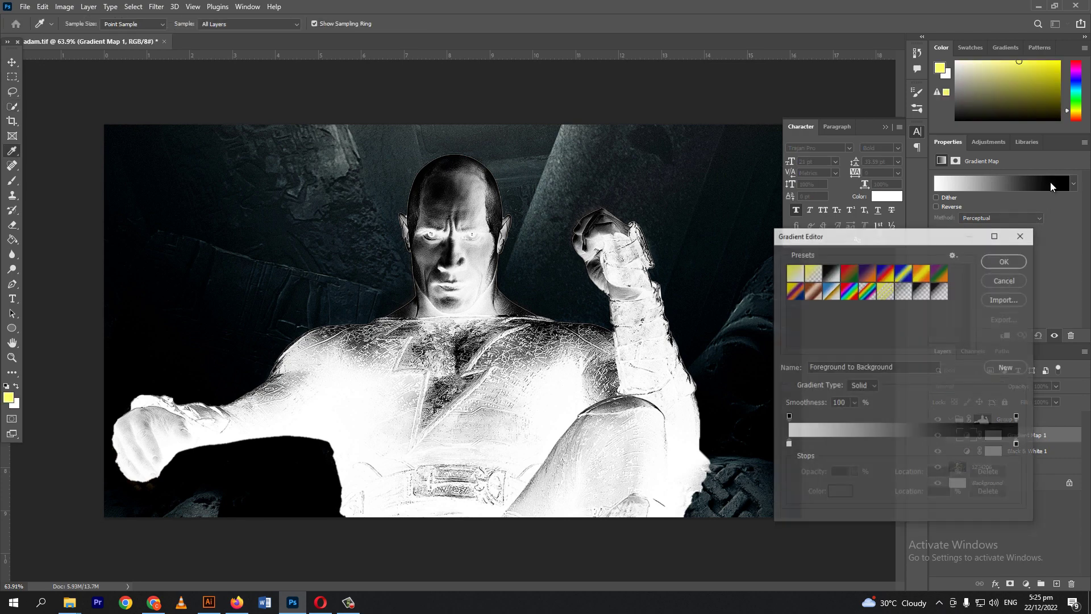
{"action": "left_click_drag", "start_coordinate": [1018, 449], "coordinate": [854, 449]}
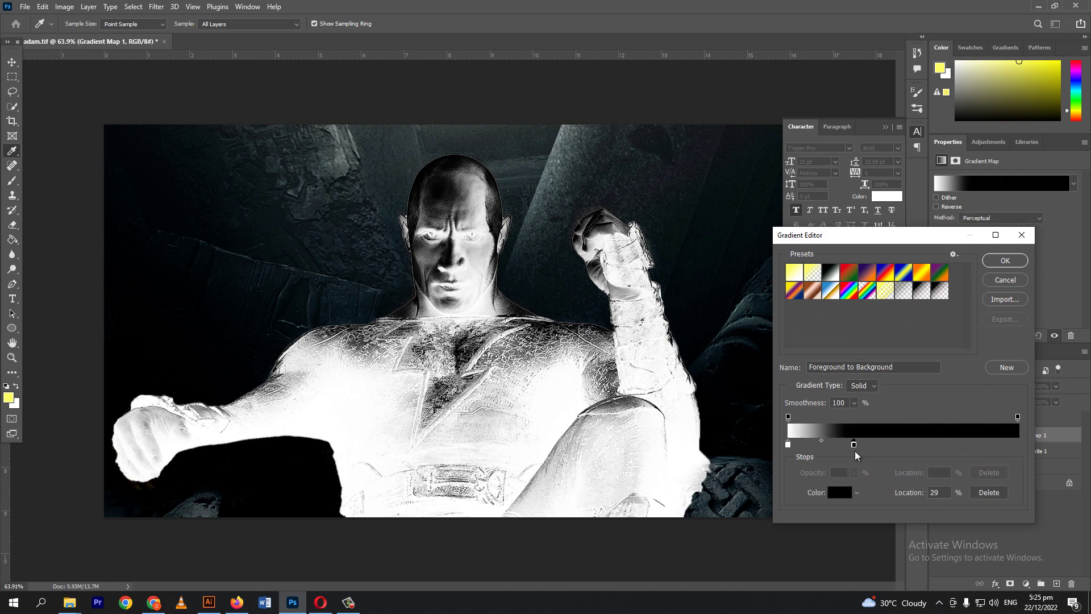
{"action": "left_click", "coordinate": [788, 445]}
{"action": "left_click_drag", "start_coordinate": [788, 445], "coordinate": [1017, 445]}
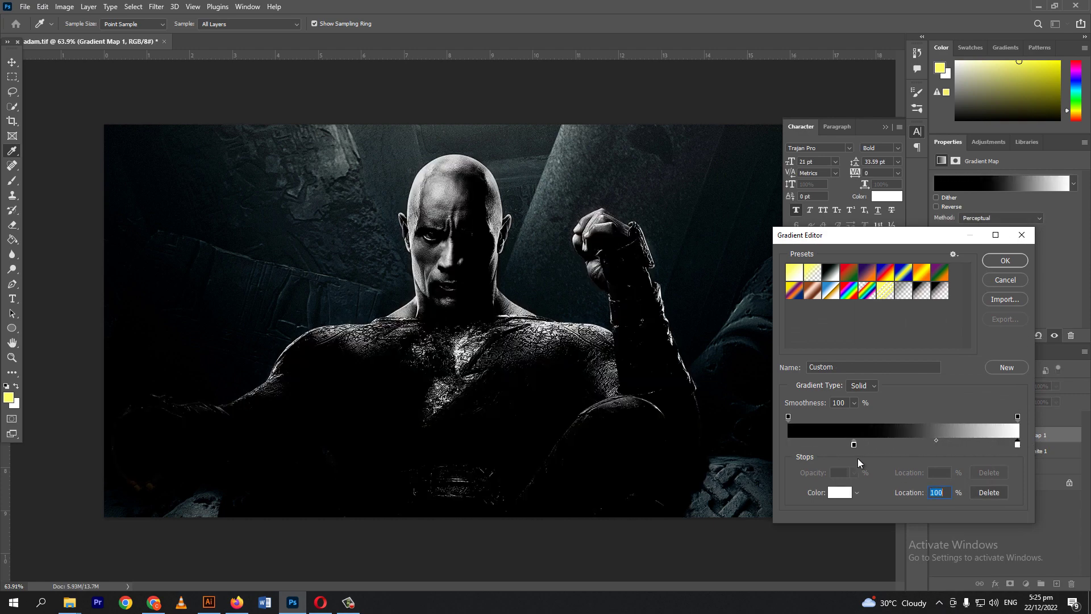
{"action": "left_click_drag", "start_coordinate": [854, 445], "coordinate": [757, 444]}
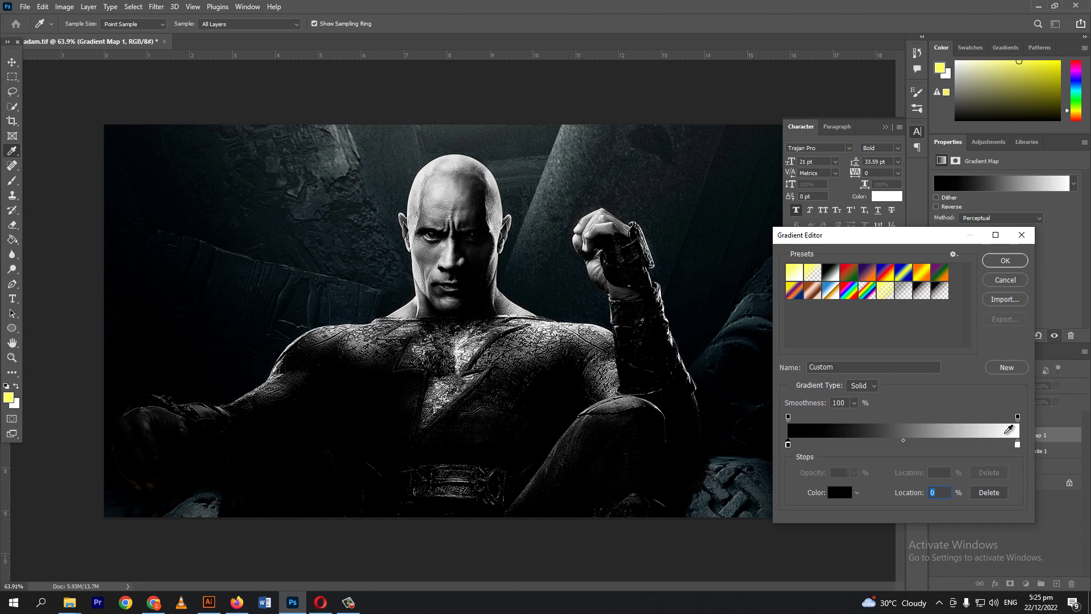
Step: Change the gradient's white stop to a bright blue, about #08aaf5, and accept the gradient
{"action": "double_click", "coordinate": [1017, 445]}
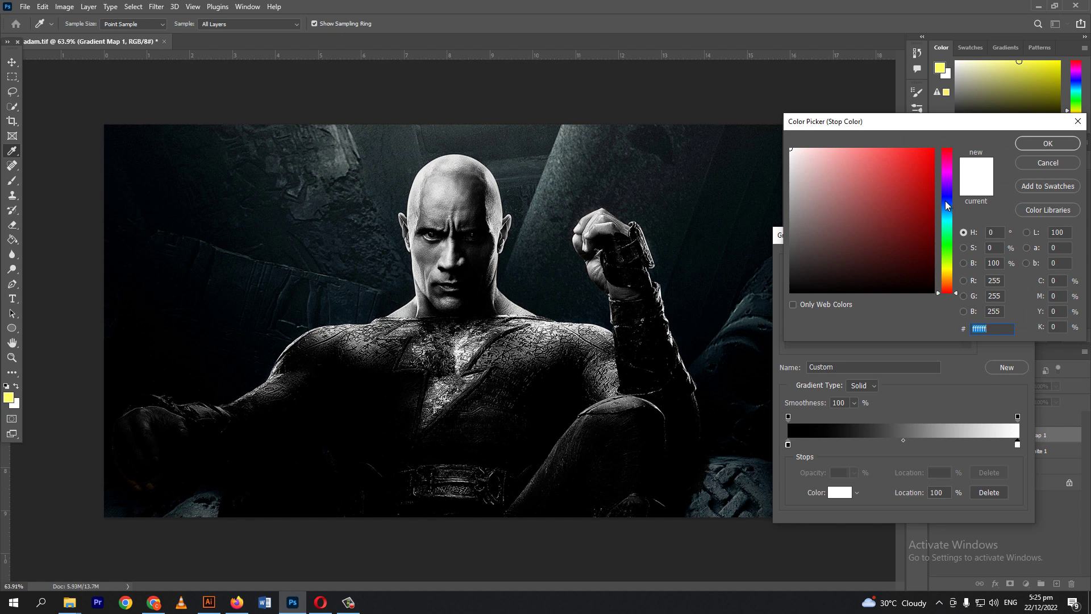
{"action": "left_click_drag", "start_coordinate": [938, 296], "coordinate": [948, 216]}
{"action": "left_click_drag", "start_coordinate": [931, 165], "coordinate": [933, 149]}
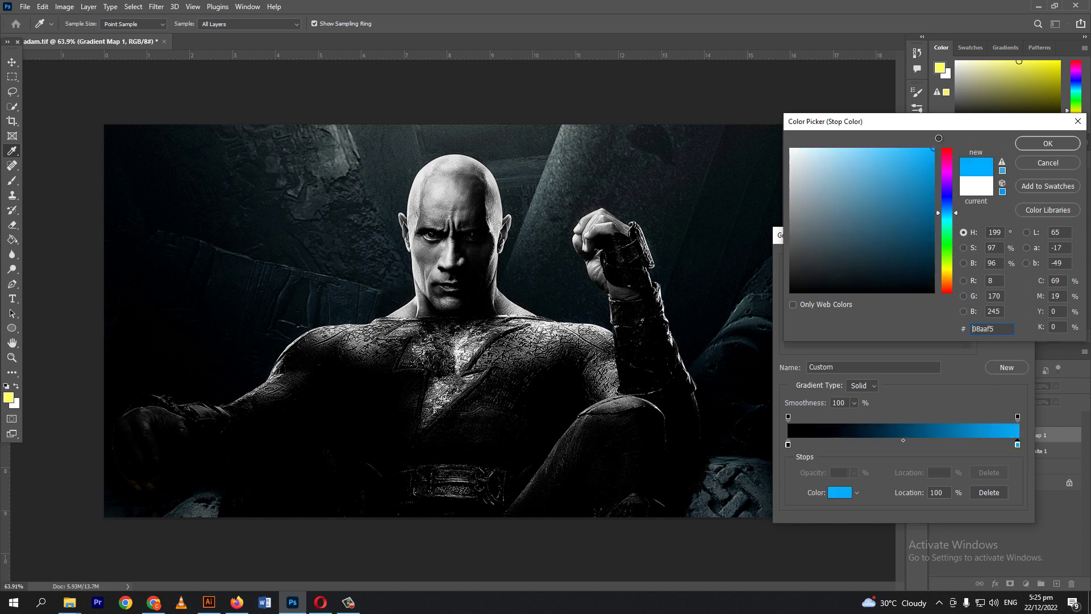
{"action": "left_click", "coordinate": [1035, 143]}
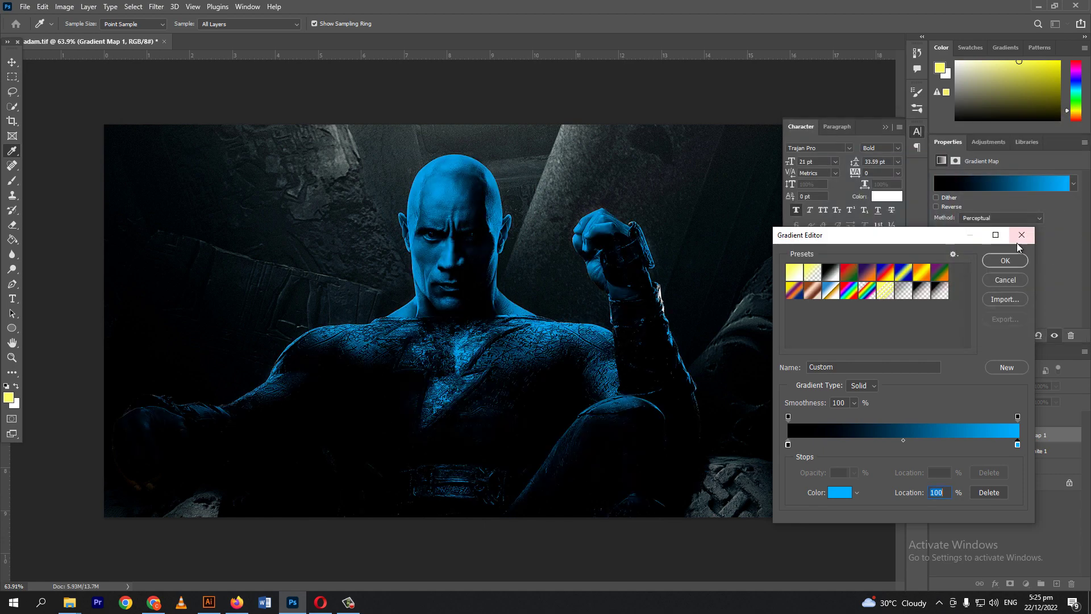
{"action": "left_click", "coordinate": [1004, 261]}
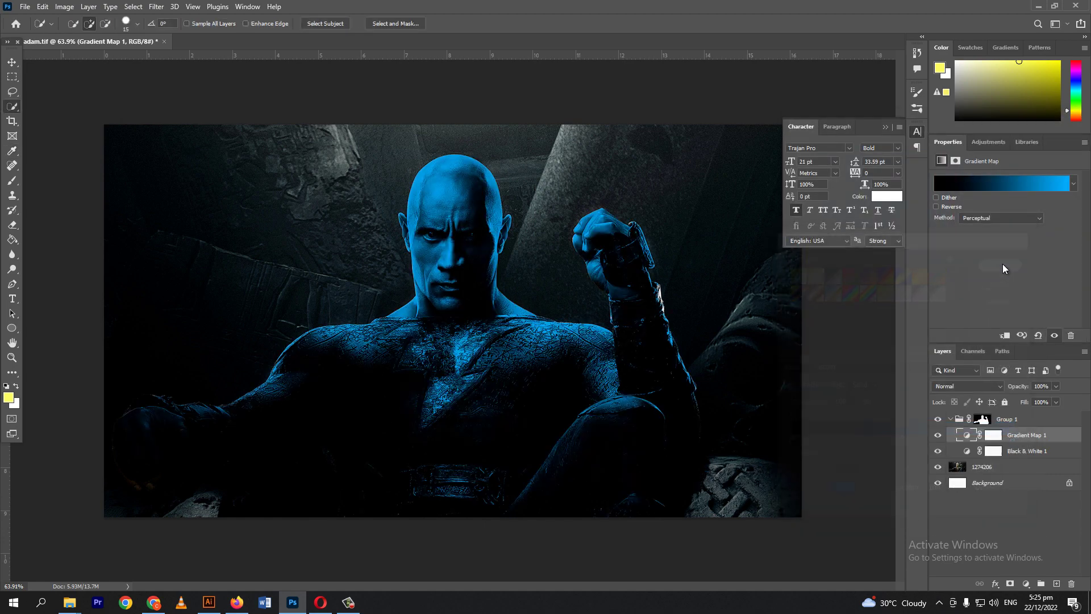
Step: Set the gradient map layer's blend mode to Hard Light and its opacity to 85%
{"action": "left_click", "coordinate": [999, 387]}
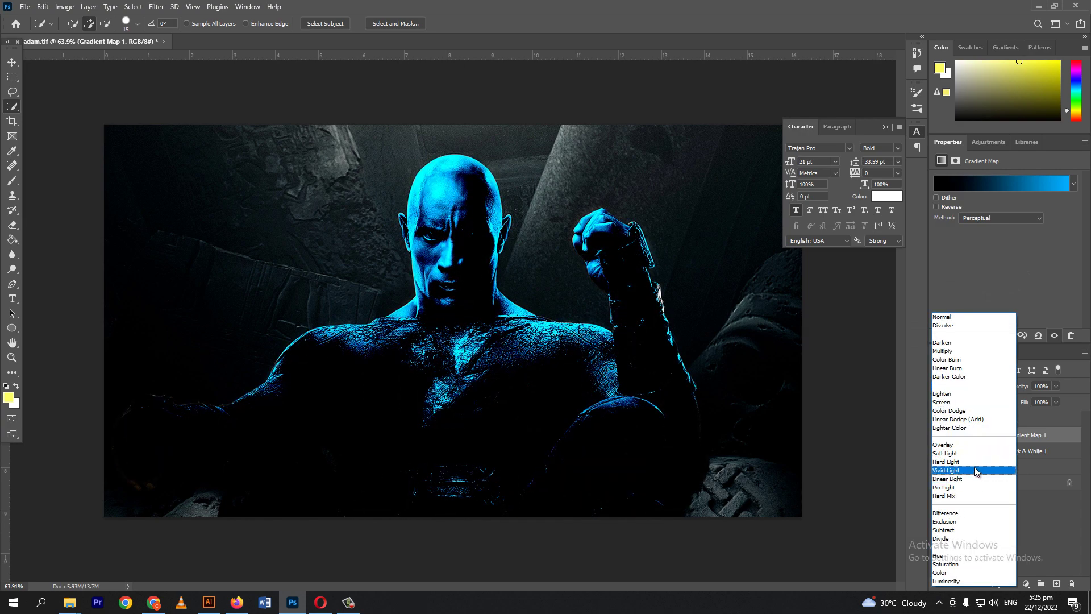
{"action": "left_click", "coordinate": [975, 462]}
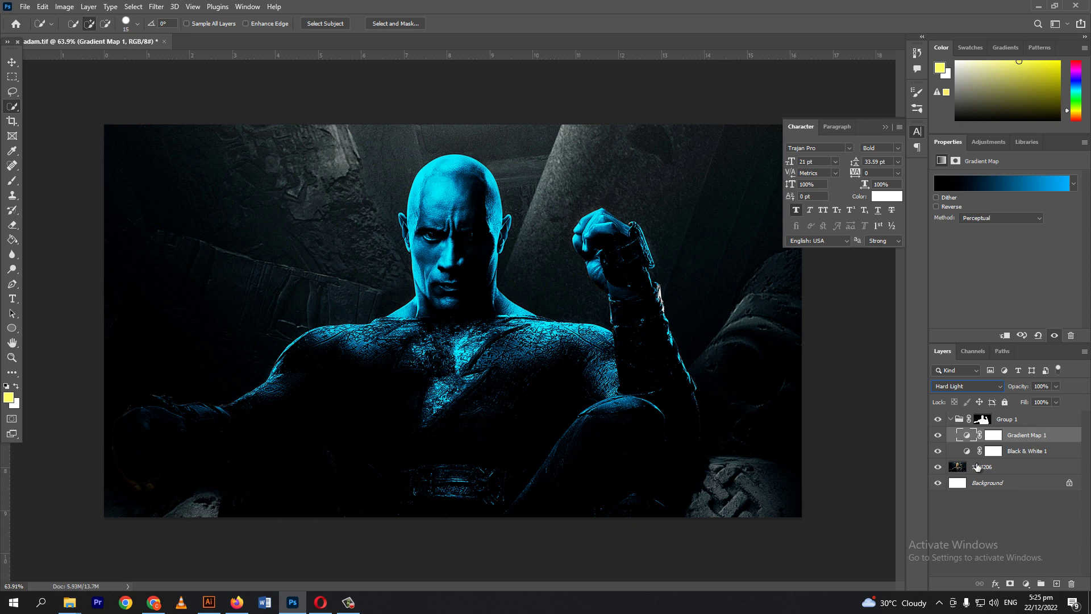
{"action": "left_click", "coordinate": [1055, 387]}
{"action": "left_click_drag", "start_coordinate": [1049, 400], "coordinate": [1048, 400]}
{"action": "key", "text": "v"}
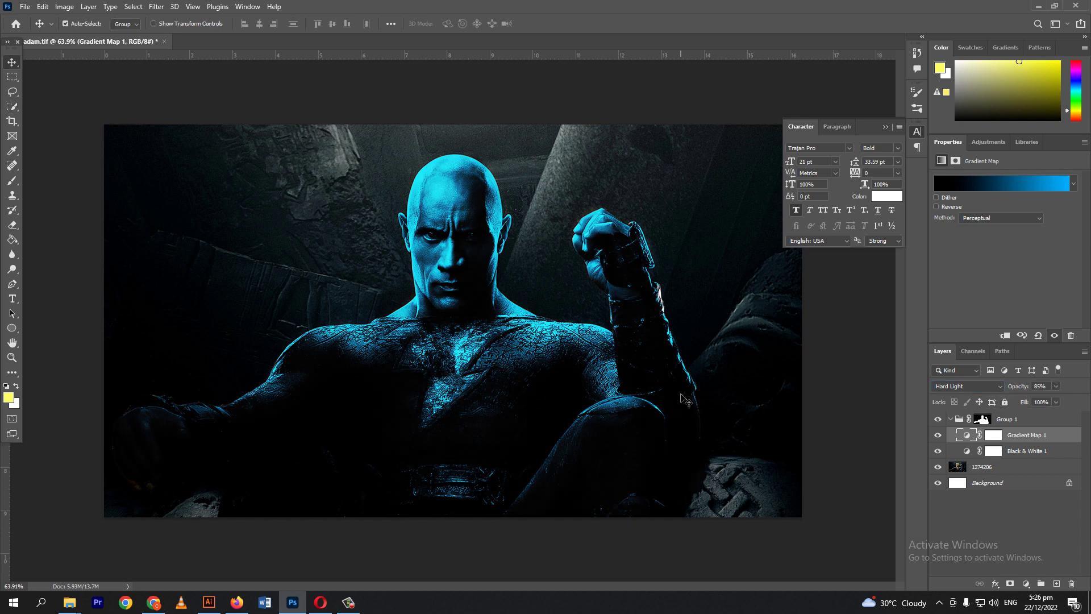
Step: Paint black on the gradient map's mask with a soft brush at 100% flow along the right side of the head and ear
{"action": "key", "text": "b"}
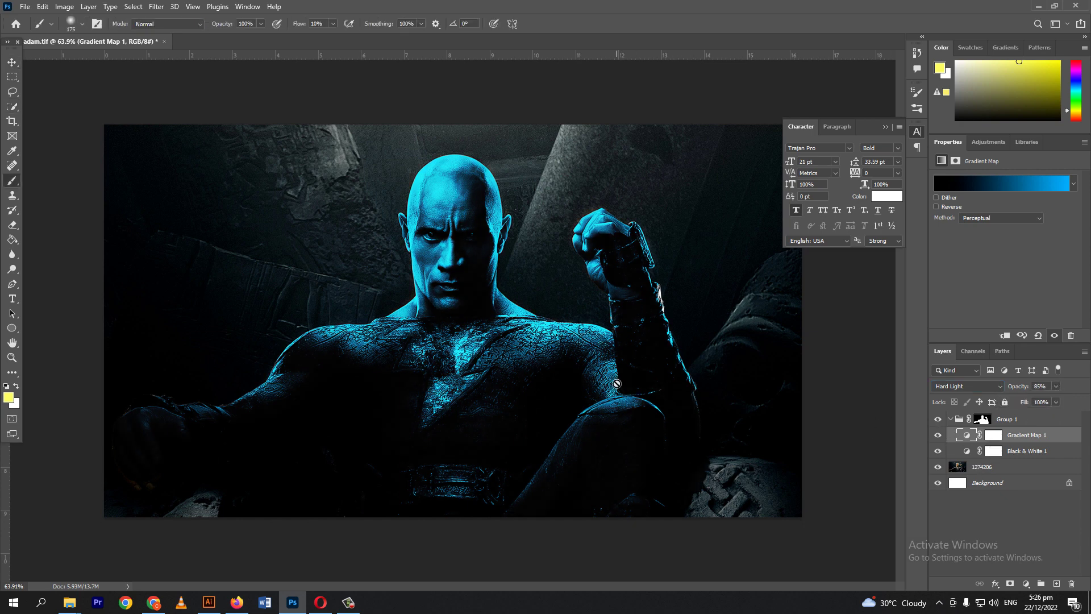
{"action": "left_click", "coordinate": [992, 435]}
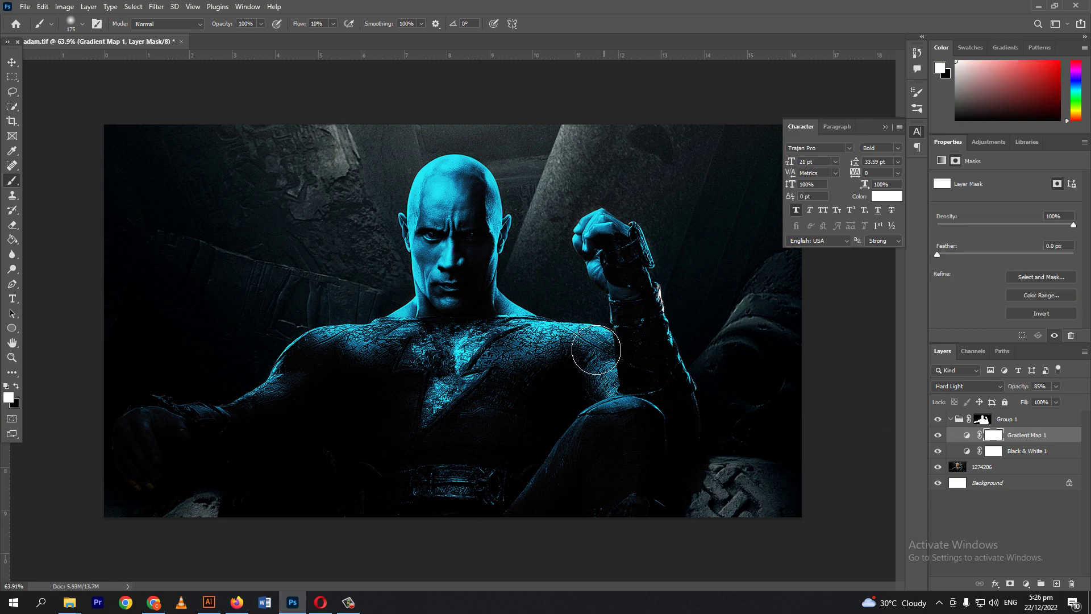
{"action": "left_click", "coordinate": [16, 386]}
{"action": "scroll", "coordinate": [470, 188], "scroll_direction": "up", "scroll_amount": 2}
{"action": "scroll", "coordinate": [470, 189], "scroll_direction": "up", "scroll_amount": 1}
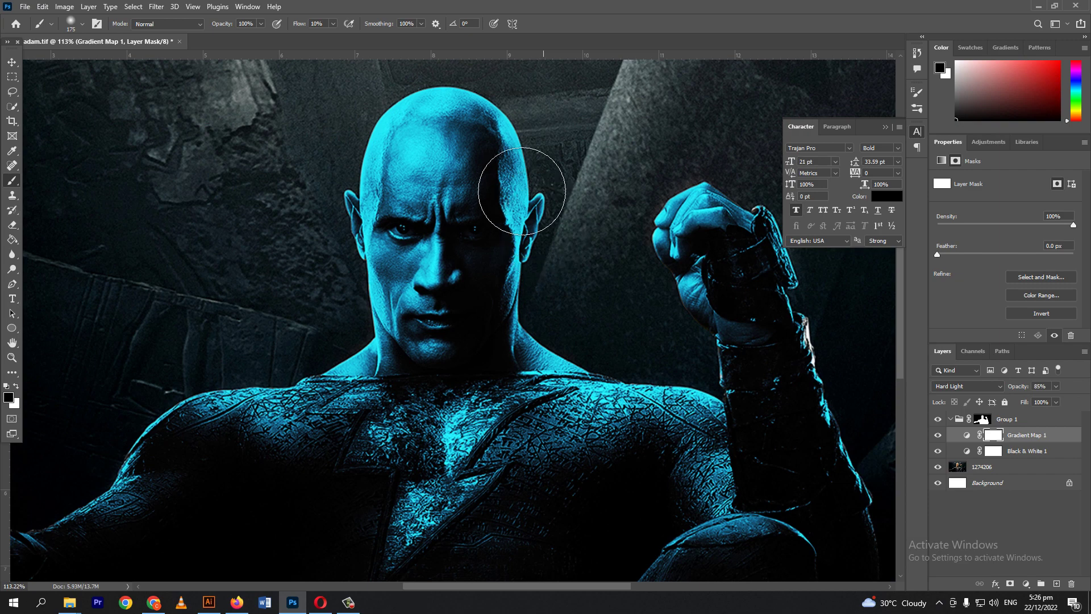
{"action": "key", "text": "bracketleft"}
{"action": "key", "text": "bracketleft"}
{"action": "key", "text": "bracketleft"}
{"action": "key", "text": "bracketleft"}
{"action": "key", "text": "bracketleft"}
{"action": "key", "text": "Return"}
{"action": "mouse_move", "coordinate": [500, 93]}
{"action": "left_mouse_down"}
{"action": "mouse_move", "coordinate": [525, 138]}
{"action": "mouse_move", "coordinate": [529, 167]}
{"action": "mouse_move", "coordinate": [507, 107]}
{"action": "mouse_move", "coordinate": [468, 65]}
{"action": "mouse_move", "coordinate": [516, 98]}
{"action": "mouse_move", "coordinate": [538, 190]}
{"action": "mouse_move", "coordinate": [531, 175]}
{"action": "mouse_move", "coordinate": [536, 271]}
{"action": "mouse_move", "coordinate": [539, 223]}
{"action": "mouse_move", "coordinate": [545, 287]}
{"action": "mouse_move", "coordinate": [576, 273]}
{"action": "mouse_move", "coordinate": [556, 255]}
{"action": "mouse_move", "coordinate": [547, 202]}
{"action": "mouse_move", "coordinate": [544, 278]}
{"action": "mouse_move", "coordinate": [531, 255]}
{"action": "mouse_move", "coordinate": [526, 313]}
{"action": "mouse_move", "coordinate": [524, 274]}
{"action": "mouse_move", "coordinate": [531, 343]}
{"action": "mouse_move", "coordinate": [528, 312]}
{"action": "mouse_move", "coordinate": [558, 360]}
{"action": "mouse_move", "coordinate": [537, 351]}
{"action": "mouse_move", "coordinate": [566, 364]}
{"action": "mouse_move", "coordinate": [540, 332]}
{"action": "left_mouse_up"}
Step: Paint the blue tint away from the right side of the neck and upper shoulder using a 250 px brush
{"action": "key", "text": "bracketleft"}
{"action": "key", "text": "bracketleft"}
{"action": "key", "text": "bracketleft"}
{"action": "key", "text": "bracketleft"}
{"action": "key", "text": "bracketright"}
{"action": "key", "text": "bracketright"}
{"action": "key", "text": "bracketright"}
{"action": "key", "text": "bracketright"}
{"action": "key", "text": "bracketright"}
{"action": "key", "text": "bracketright"}
{"action": "key", "text": "bracketright"}
{"action": "key", "text": "bracketright"}
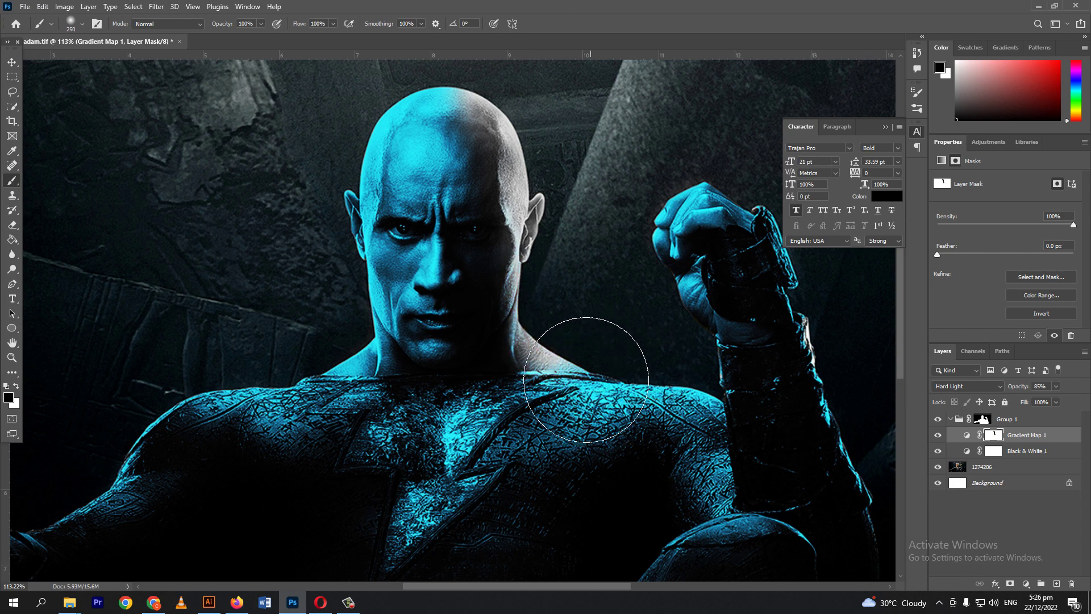
{"action": "mouse_move", "coordinate": [597, 366]}
{"action": "left_mouse_down"}
{"action": "mouse_move", "coordinate": [631, 376]}
{"action": "mouse_move", "coordinate": [555, 438]}
{"action": "mouse_move", "coordinate": [534, 398]}
{"action": "left_mouse_up"}
Step: Set the brush flow to 30% and mask the blue off the right chest, shoulder and upper arm
{"action": "key", "text": "bracketleft"}
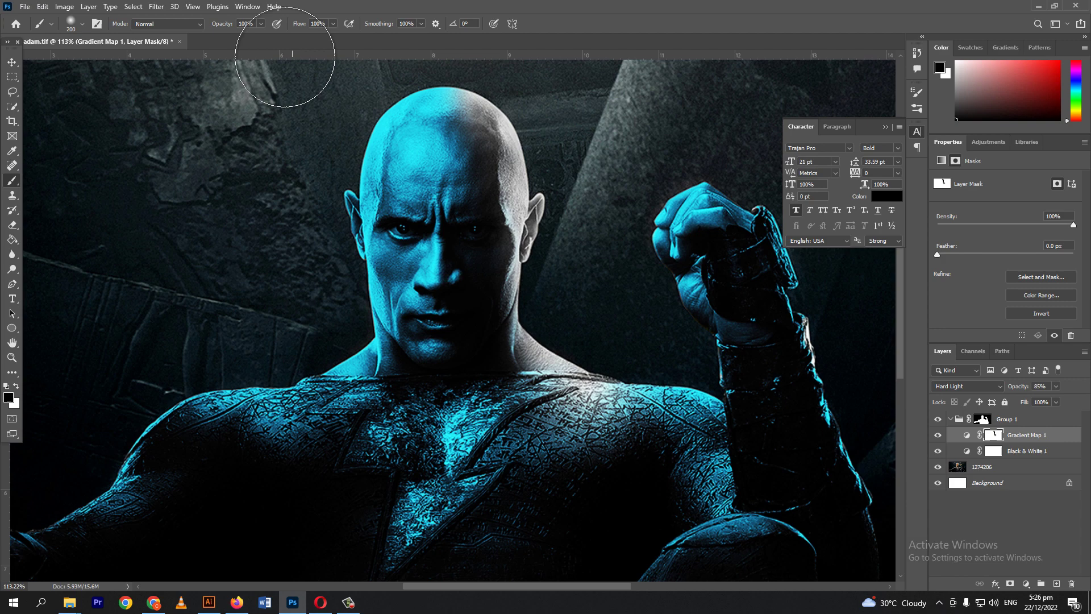
{"action": "left_click", "coordinate": [322, 24]}
{"action": "type", "text": "03%"}
{"action": "key", "text": "Return"}
{"action": "mouse_move", "coordinate": [591, 392]}
{"action": "left_mouse_down"}
{"action": "mouse_move", "coordinate": [560, 400]}
{"action": "mouse_move", "coordinate": [610, 383]}
{"action": "mouse_move", "coordinate": [632, 384]}
{"action": "mouse_move", "coordinate": [637, 402]}
{"action": "mouse_move", "coordinate": [675, 391]}
{"action": "mouse_move", "coordinate": [661, 382]}
{"action": "mouse_move", "coordinate": [692, 409]}
{"action": "mouse_move", "coordinate": [684, 405]}
{"action": "mouse_move", "coordinate": [705, 457]}
{"action": "mouse_move", "coordinate": [733, 449]}
{"action": "left_mouse_up"}
{"action": "key", "text": "bracketright"}
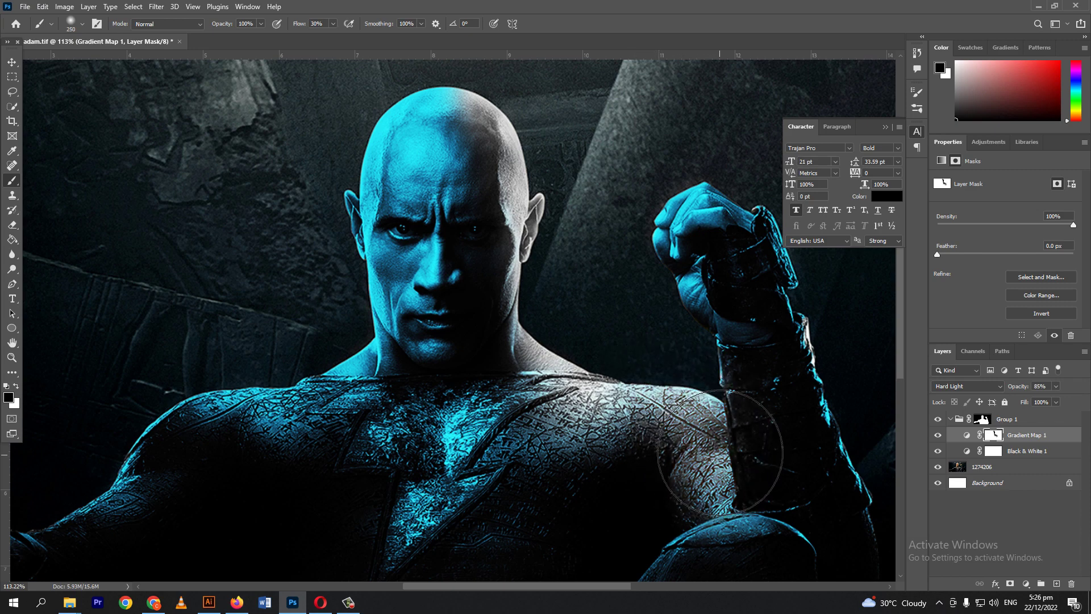
Step: Paint the blue tint away from the raised fist and the inner side of the forearm
{"action": "key", "text": "bracketleft"}
{"action": "key", "text": "bracketleft"}
{"action": "mouse_move", "coordinate": [690, 316]}
{"action": "left_mouse_down"}
{"action": "mouse_move", "coordinate": [713, 386]}
{"action": "mouse_move", "coordinate": [708, 339]}
{"action": "mouse_move", "coordinate": [656, 246]}
{"action": "mouse_move", "coordinate": [673, 188]}
{"action": "mouse_move", "coordinate": [654, 205]}
{"action": "mouse_move", "coordinate": [711, 182]}
{"action": "left_mouse_up"}
{"action": "key", "text": "bracketright"}
{"action": "key", "text": "bracketright"}
{"action": "key", "text": "bracketleft"}
{"action": "key", "text": "bracketleft"}
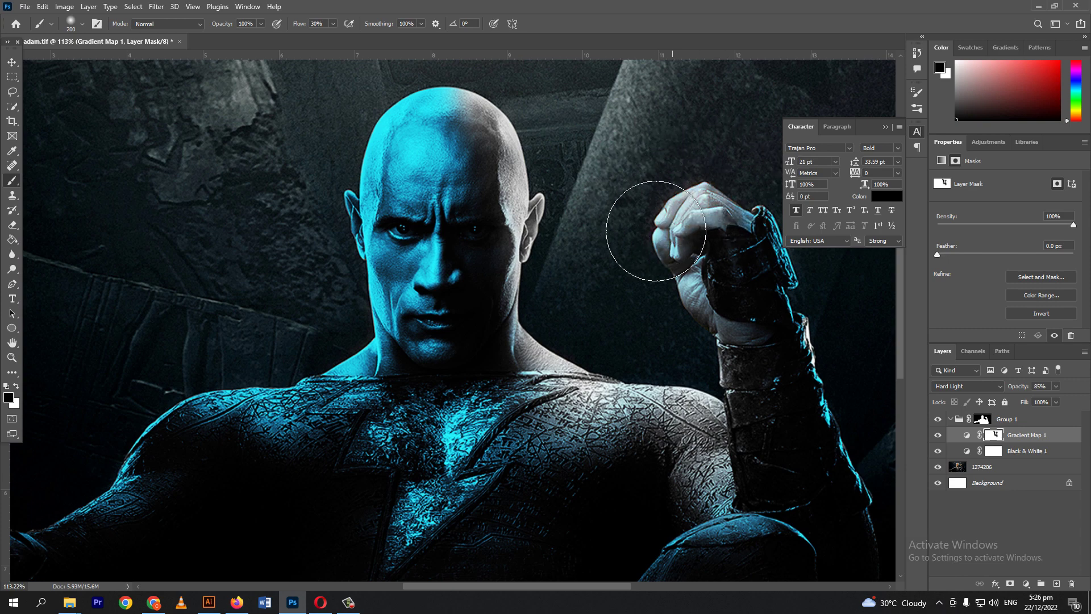
Step: Mask the blue off the upper edge of the raised knee with a 100 px brush
{"action": "scroll", "coordinate": [670, 312], "scroll_direction": "down", "scroll_amount": 1}
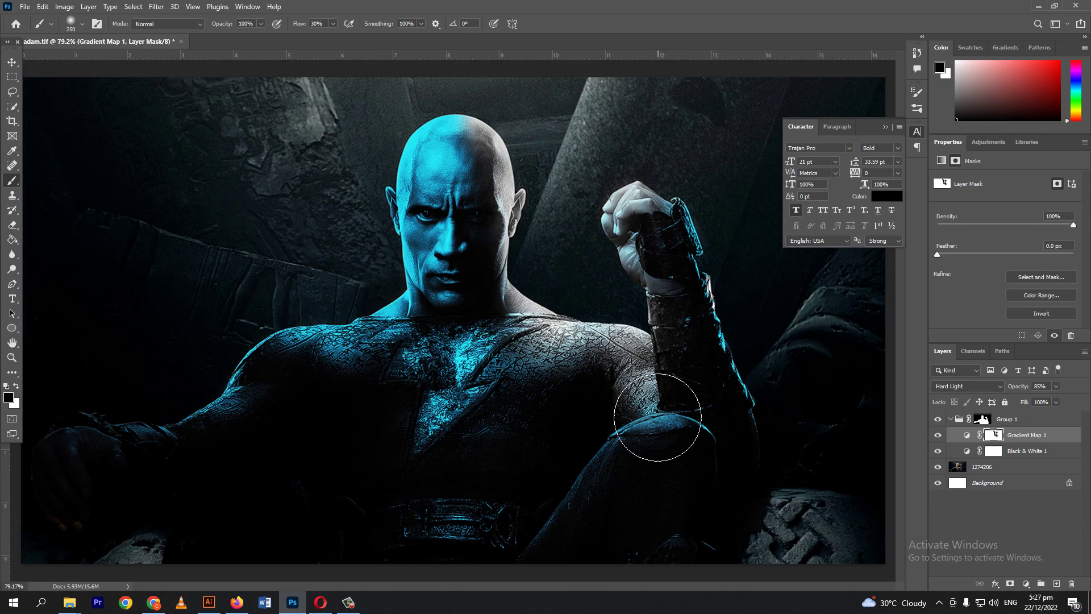
{"action": "key", "text": "bracketleft"}
{"action": "key", "text": "bracketleft"}
{"action": "left_click_drag", "start_coordinate": [606, 437], "coordinate": [617, 446]}
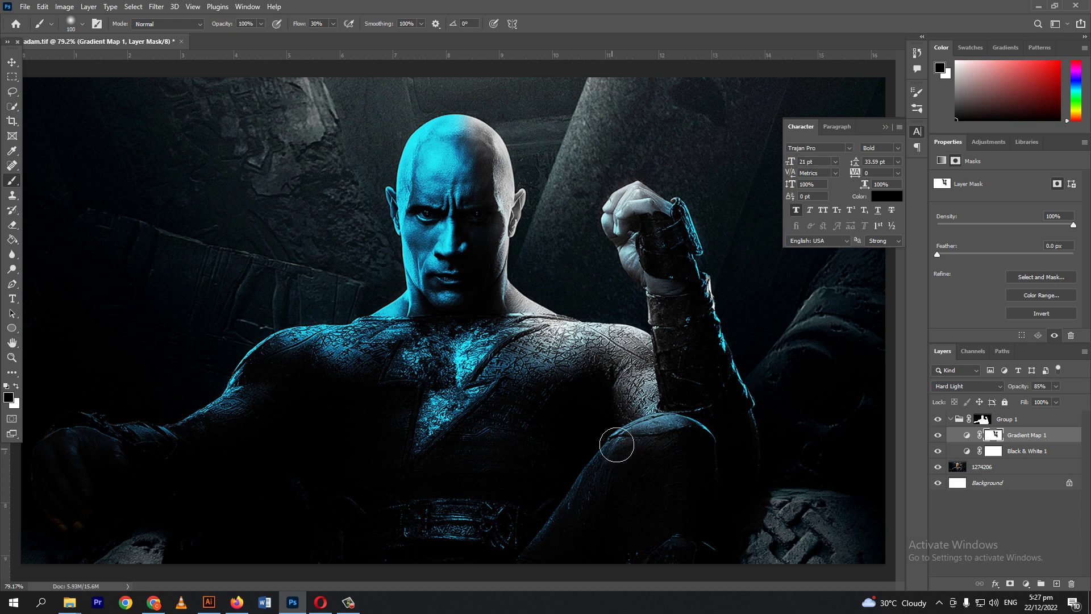
Step: Enlarge the brush to 200 px and paint the blue tint away from the lower thigh and belt buckle
{"action": "key", "text": "bracketright"}
{"action": "key", "text": "bracketright"}
{"action": "key", "text": "bracketright"}
{"action": "key", "text": "bracketright"}
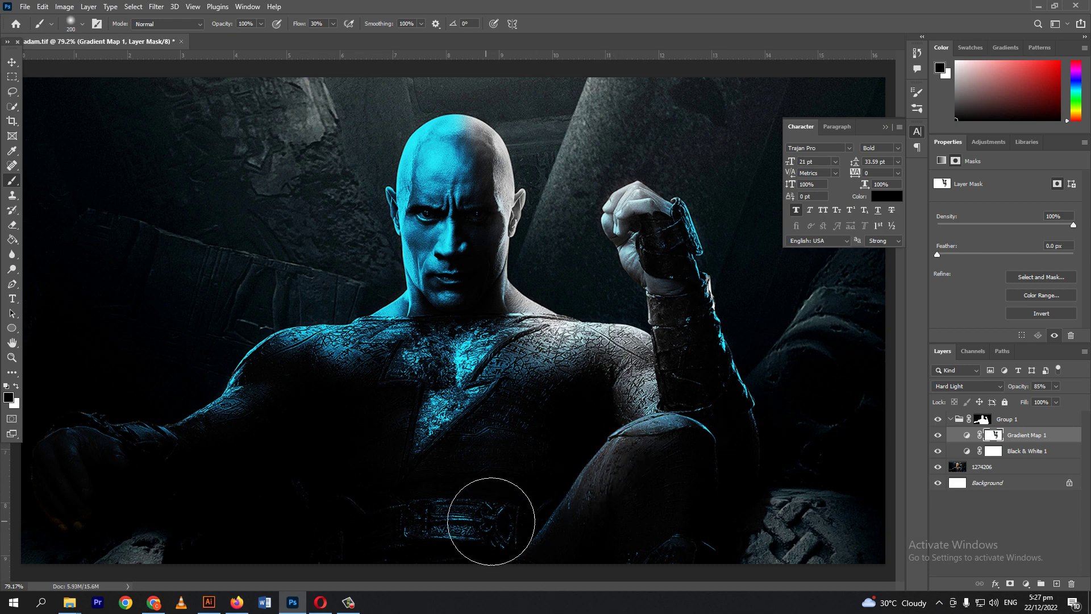
{"action": "left_click_drag", "start_coordinate": [487, 511], "coordinate": [417, 535]}
Step: Mask the blue off the outer edge of the raised wrist guard and forearm with a 125 px brush
{"action": "key", "text": "bracketleft"}
{"action": "key", "text": "bracketleft"}
{"action": "key", "text": "bracketleft"}
{"action": "key", "text": "bracketleft"}
{"action": "key", "text": "bracketleft"}
{"action": "left_click_drag", "start_coordinate": [679, 202], "coordinate": [706, 273]}
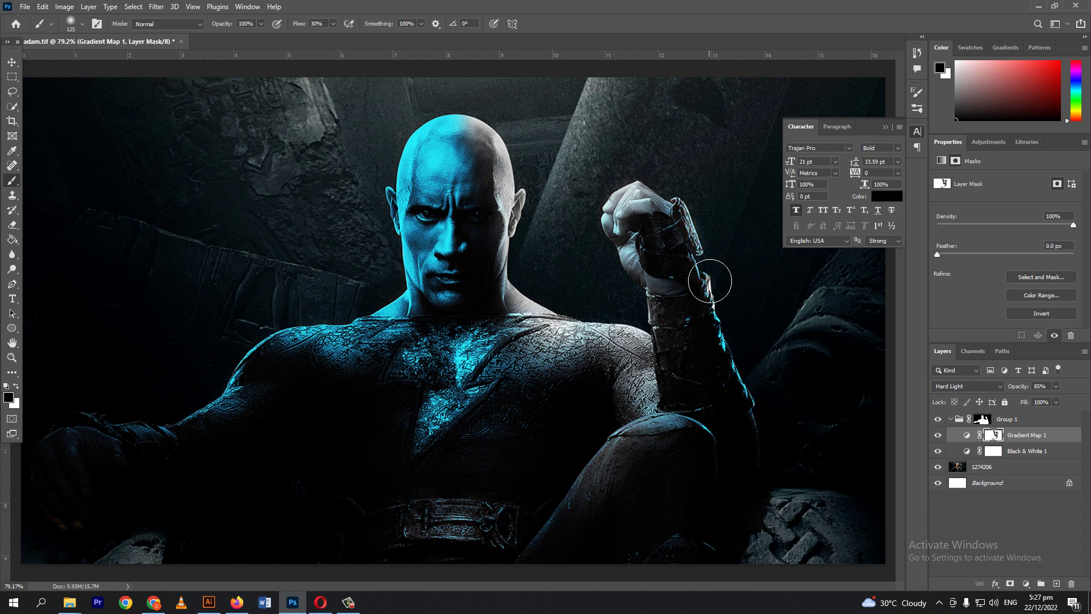
{"action": "left_click_drag", "start_coordinate": [732, 336], "coordinate": [751, 396]}
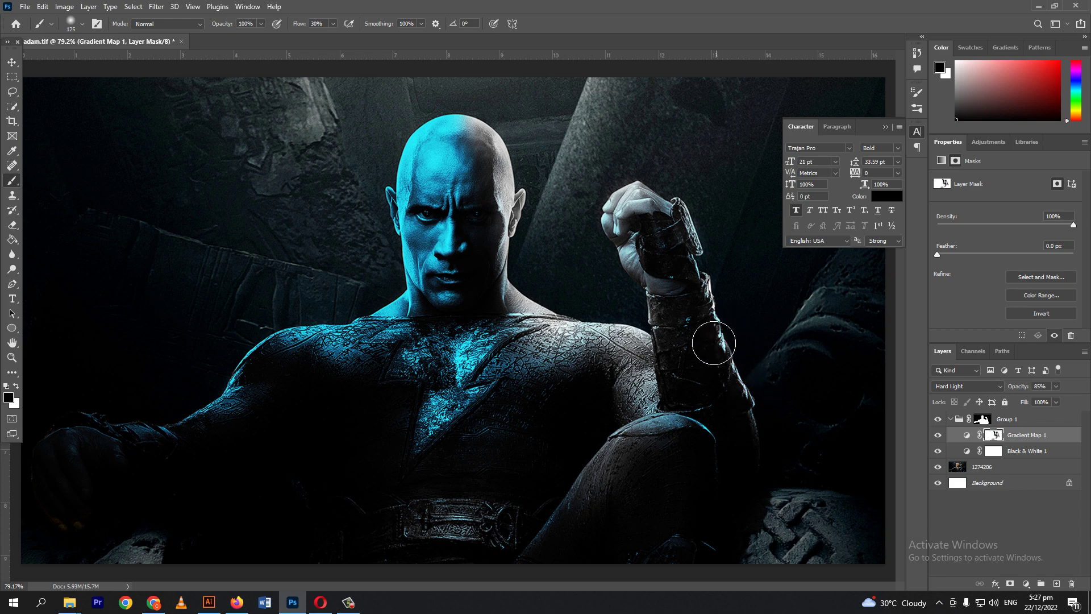
Step: Mask the blue tint off the chest, shoulder and neck beside the raised arm with a 300 px brush
{"action": "left_click_drag", "start_coordinate": [297, 363], "coordinate": [286, 372]}
{"action": "key", "text": "bracketright"}
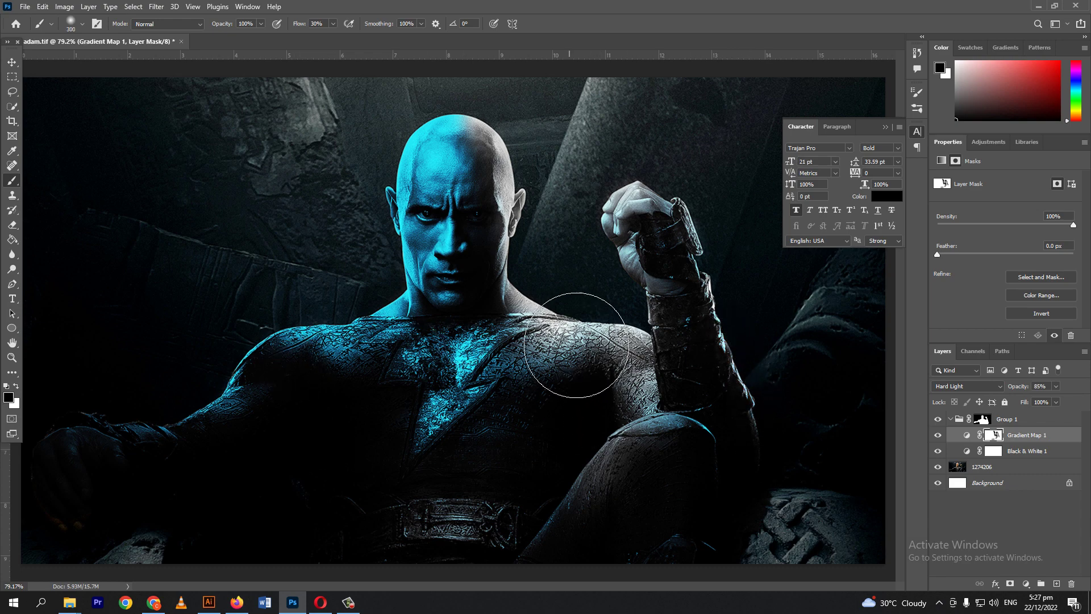
{"action": "mouse_move", "coordinate": [568, 341]}
{"action": "left_mouse_down"}
{"action": "mouse_move", "coordinate": [484, 275]}
{"action": "mouse_move", "coordinate": [540, 250]}
{"action": "left_mouse_up"}
{"action": "key", "text": "bracketleft"}
{"action": "key", "text": "bracketleft"}
{"action": "key", "text": "bracketleft"}
{"action": "key", "text": "bracketleft"}
{"action": "key", "text": "bracketleft"}
{"action": "key", "text": "bracketleft"}
{"action": "key", "text": "bracketleft"}
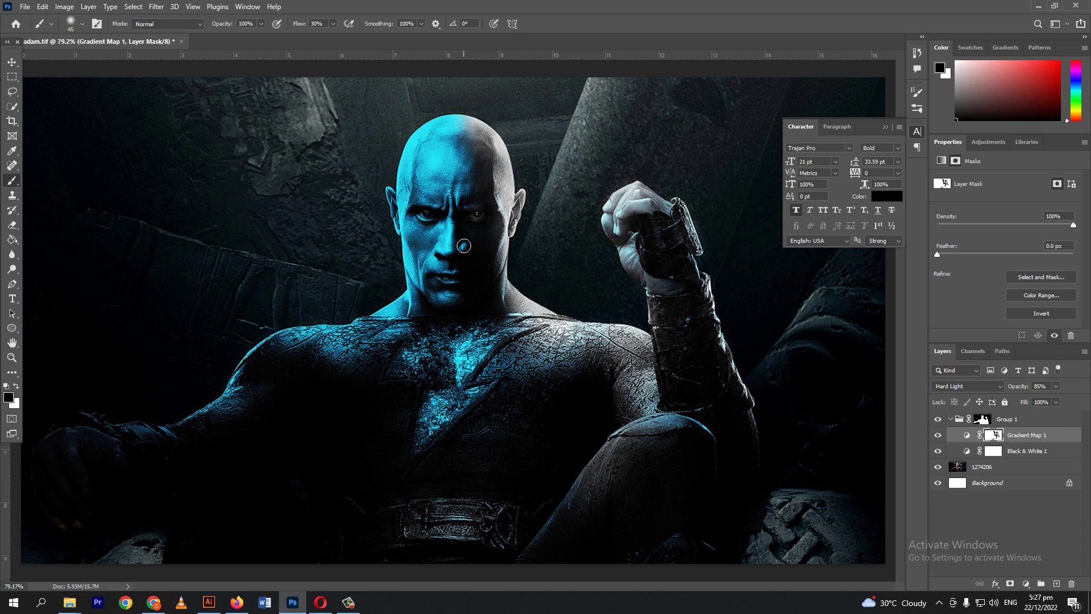
{"action": "key", "text": "bracketright"}
{"action": "key", "text": "bracketright"}
{"action": "key", "text": "bracketright"}
{"action": "key", "text": "bracketright"}
{"action": "key", "text": "bracketright"}
{"action": "key", "text": "bracketright"}
{"action": "key", "text": "bracketright"}
{"action": "key", "text": "bracketright"}
{"action": "key", "text": "bracketright"}
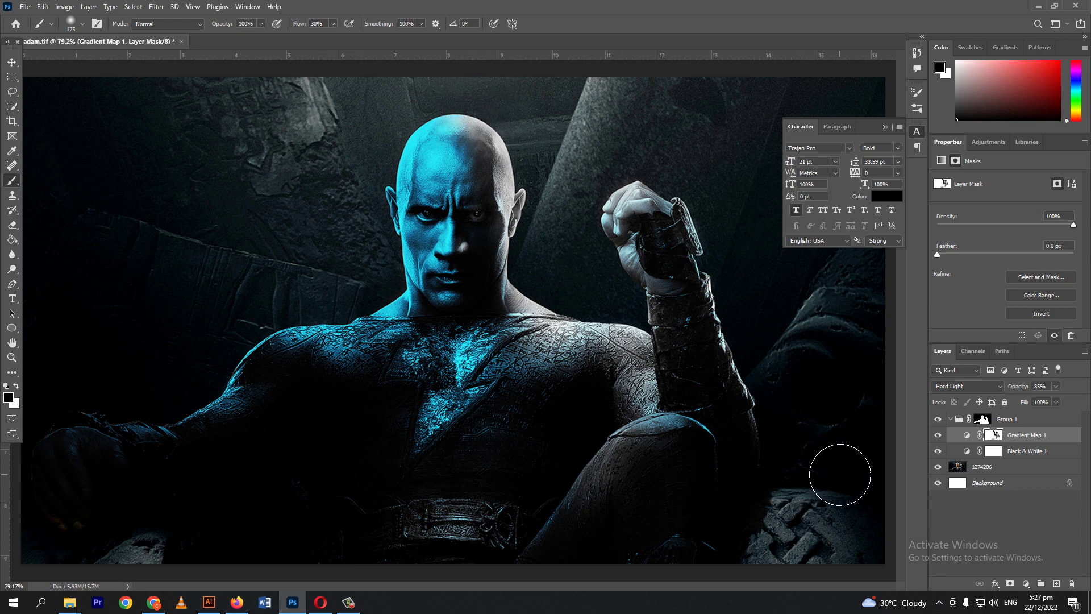
{"action": "key", "text": "bracketleft"}
{"action": "key", "text": "bracketleft"}
{"action": "key", "text": "bracketleft"}
{"action": "key", "text": "bracketleft"}
{"action": "key", "text": "bracketleft"}
{"action": "key", "text": "bracketleft"}
{"action": "key", "text": "bracketleft"}
{"action": "key", "text": "bracketleft"}
{"action": "key", "text": "bracketleft"}
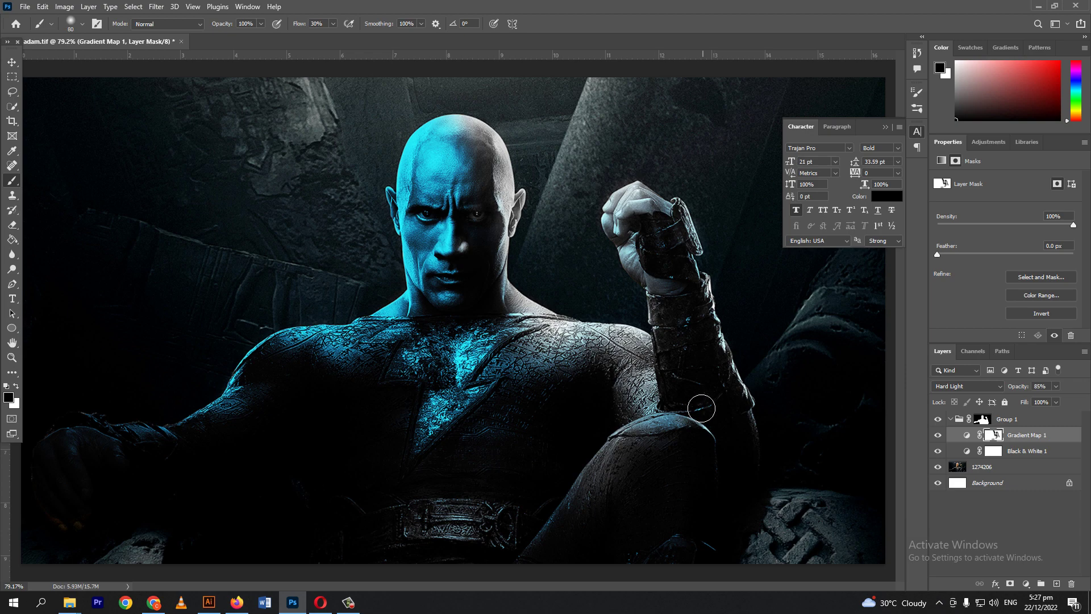
{"action": "key", "text": "bracketright"}
{"action": "key", "text": "bracketright"}
{"action": "key", "text": "bracketright"}
{"action": "key", "text": "bracketright"}
{"action": "key", "text": "bracketright"}
{"action": "key", "text": "bracketright"}
{"action": "key", "text": "bracketright"}
Step: Duplicate the Gradient Map 1 layer and invert the copy's mask so it affects only the side facing the raised fist
{"action": "scroll", "coordinate": [714, 532], "scroll_direction": "down", "scroll_amount": 1}
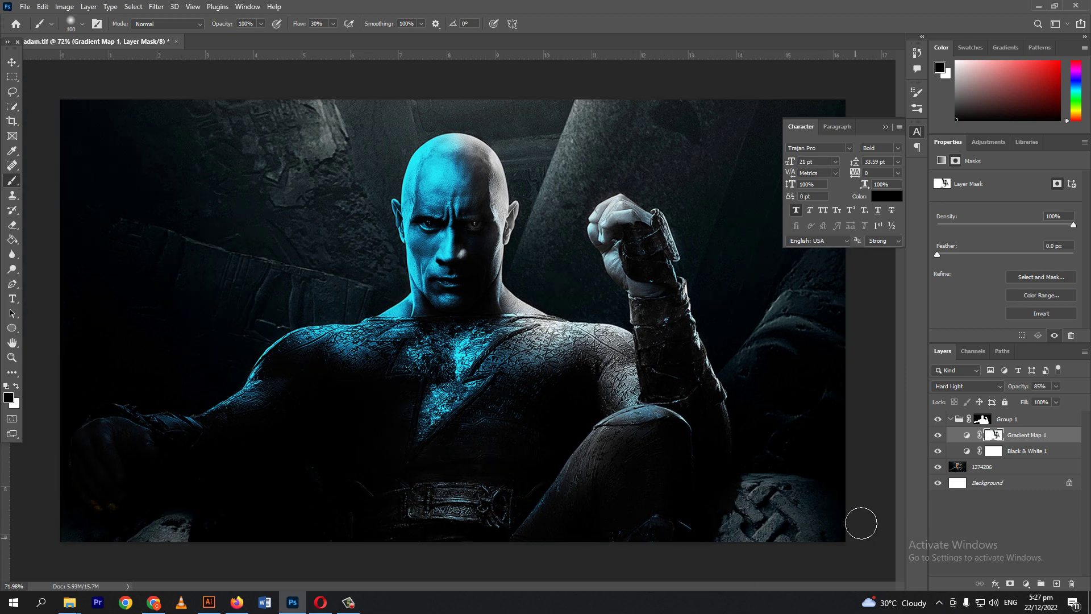
{"action": "left_click_drag", "start_coordinate": [1036, 443], "coordinate": [1055, 585]}
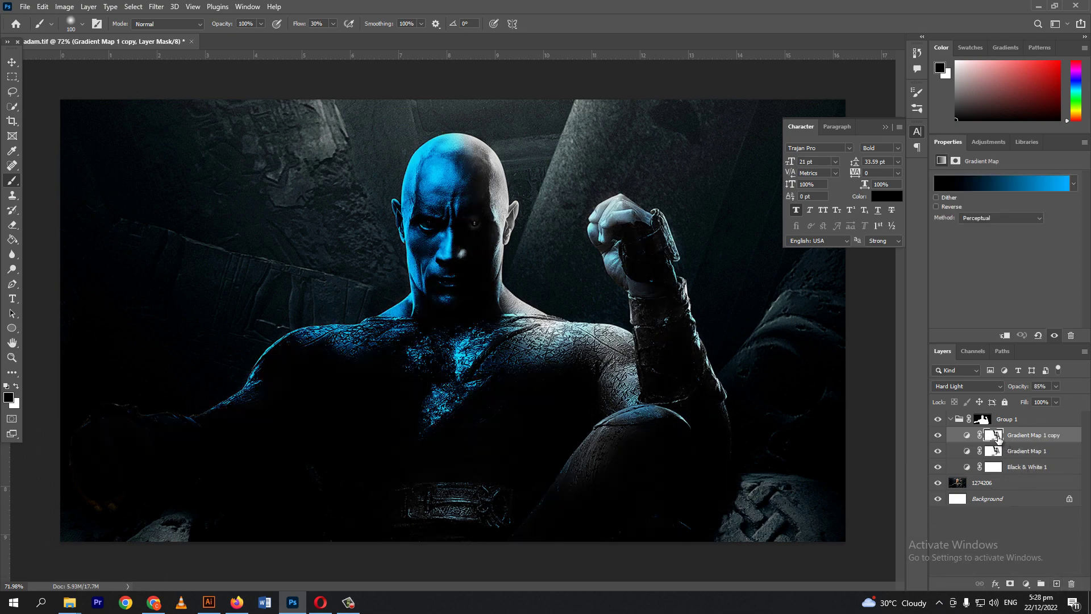
{"action": "left_click", "coordinate": [999, 438]}
{"action": "key", "text": "ctrl+i"}
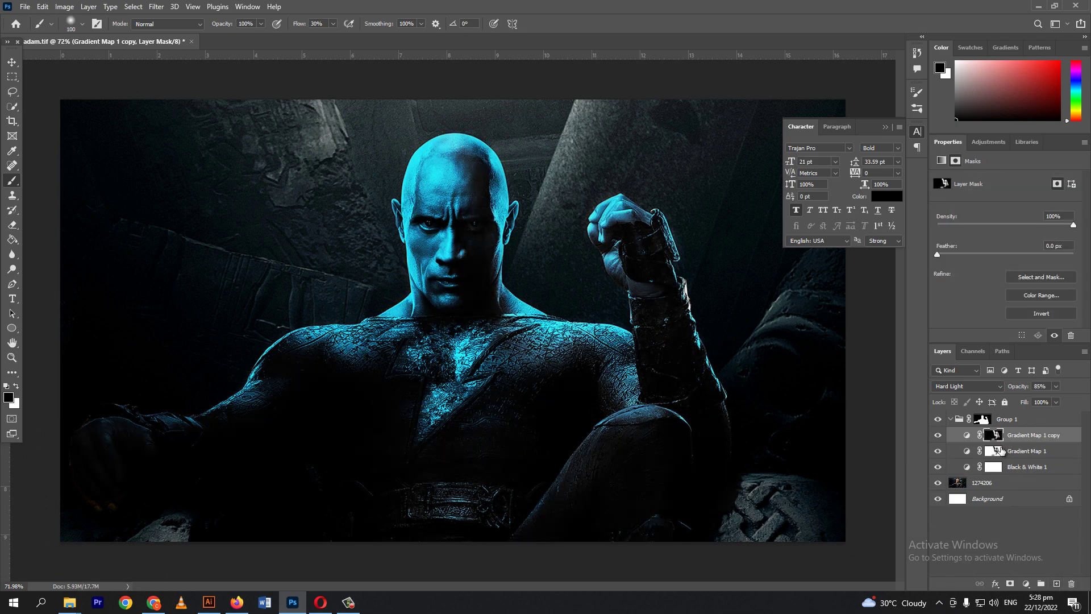
Step: Recolour the light end stop of the copied gradient map from blue to red #fb3131
{"action": "left_click", "coordinate": [967, 436]}
{"action": "left_click", "coordinate": [1048, 183]}
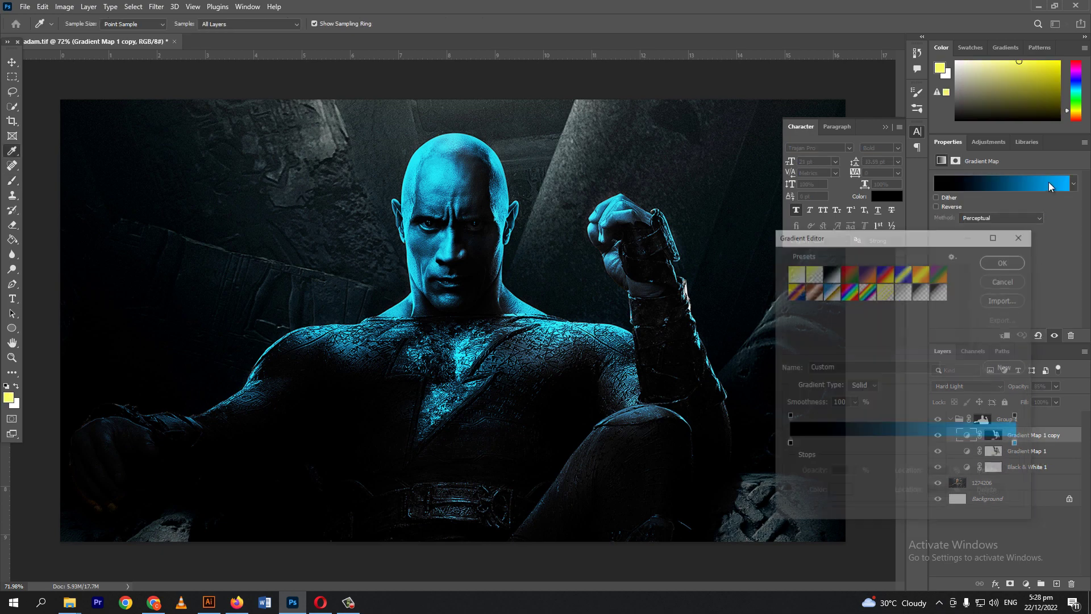
{"action": "left_click", "coordinate": [1017, 445]}
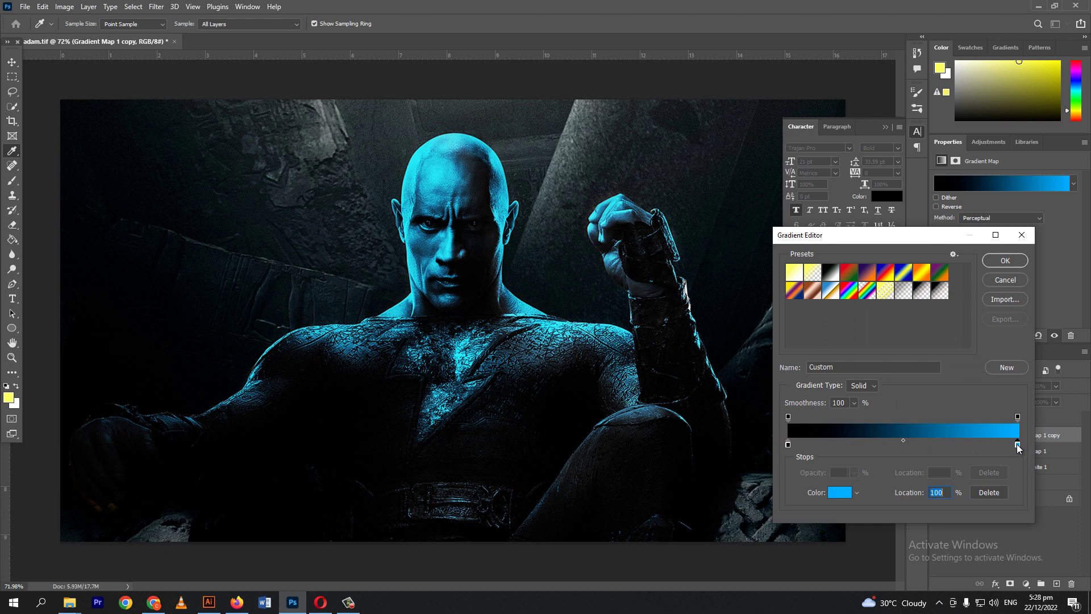
{"action": "double_click", "coordinate": [1017, 445]}
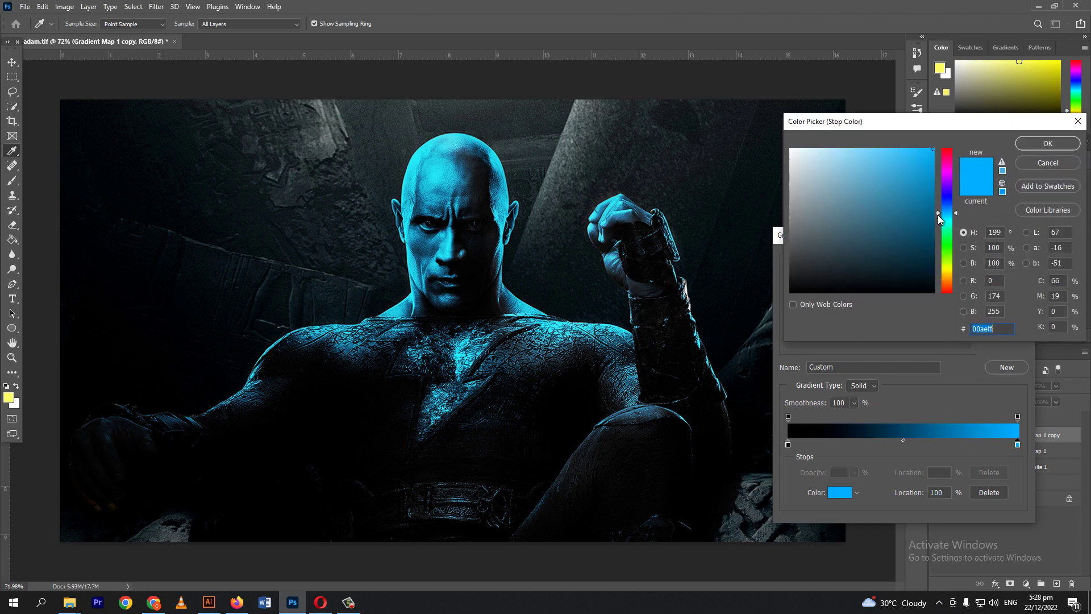
{"action": "left_click_drag", "start_coordinate": [938, 215], "coordinate": [940, 293]}
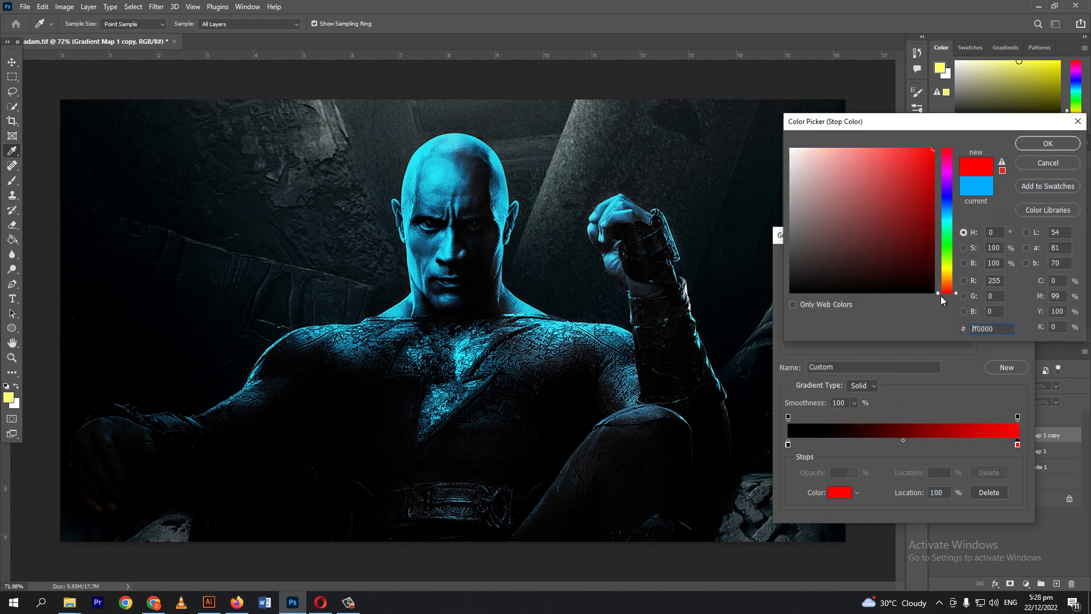
{"action": "left_click", "coordinate": [906, 151]}
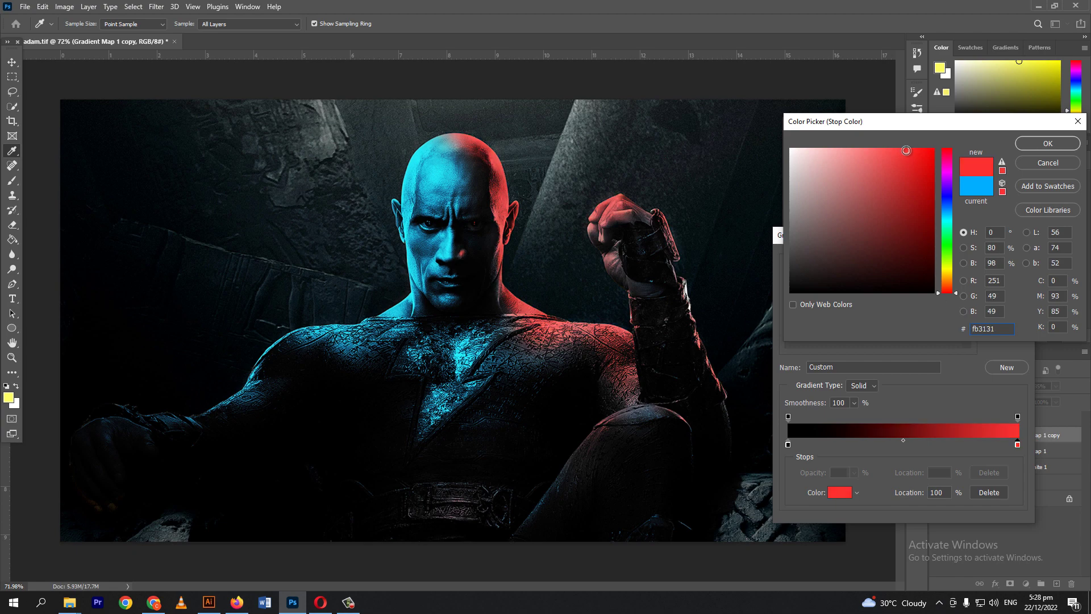
{"action": "left_click", "coordinate": [1047, 144]}
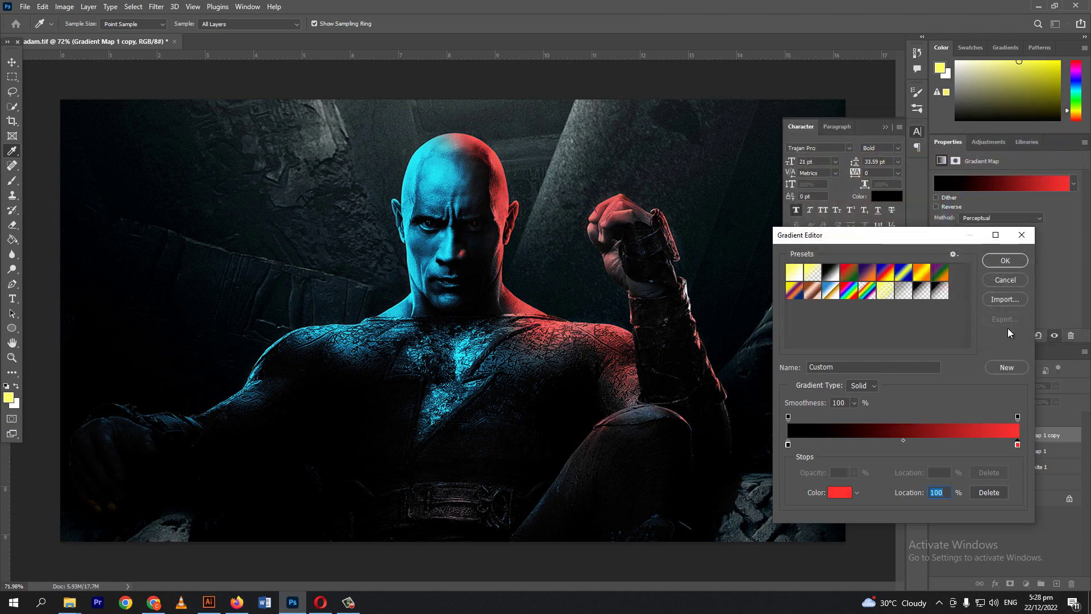
{"action": "left_click", "coordinate": [1003, 261]}
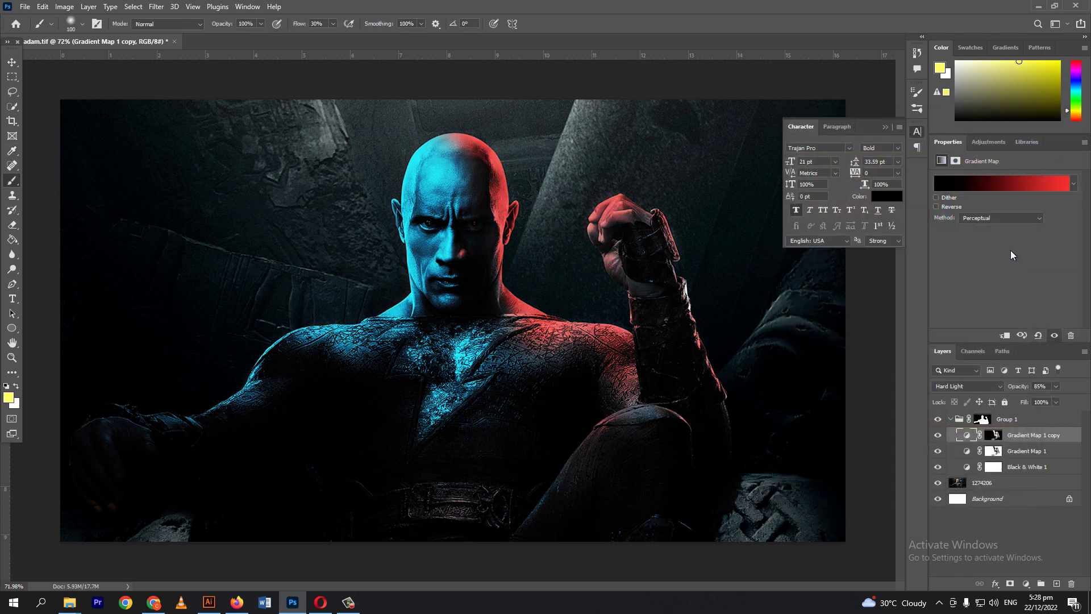
Step: Set the foreground colour to a golden yellow with hue 44 as the fill for a Pen tool shape
{"action": "key", "text": "p"}
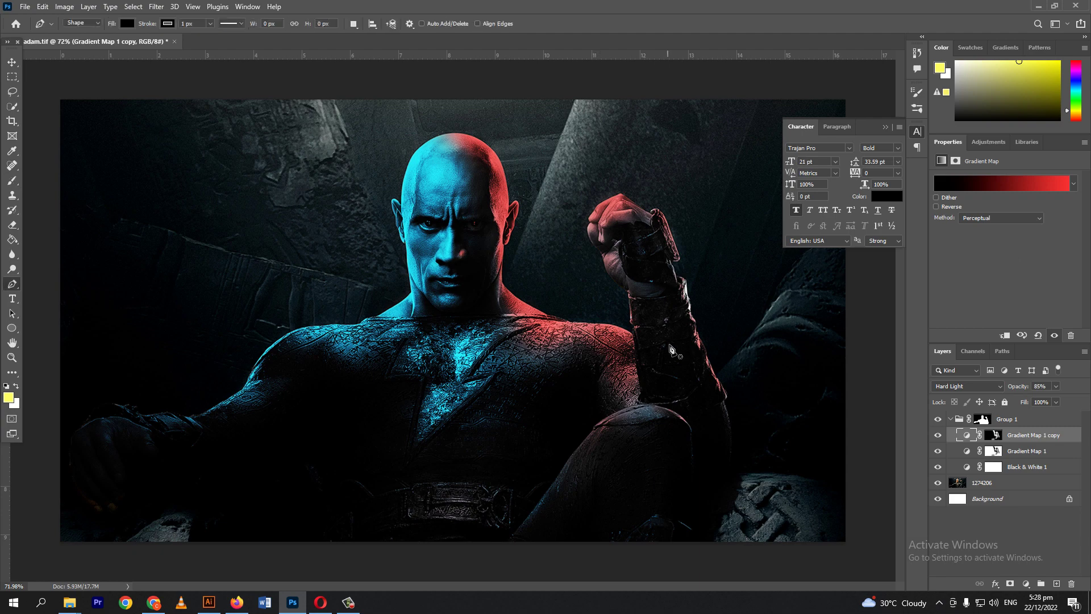
{"action": "left_click", "coordinate": [10, 399]}
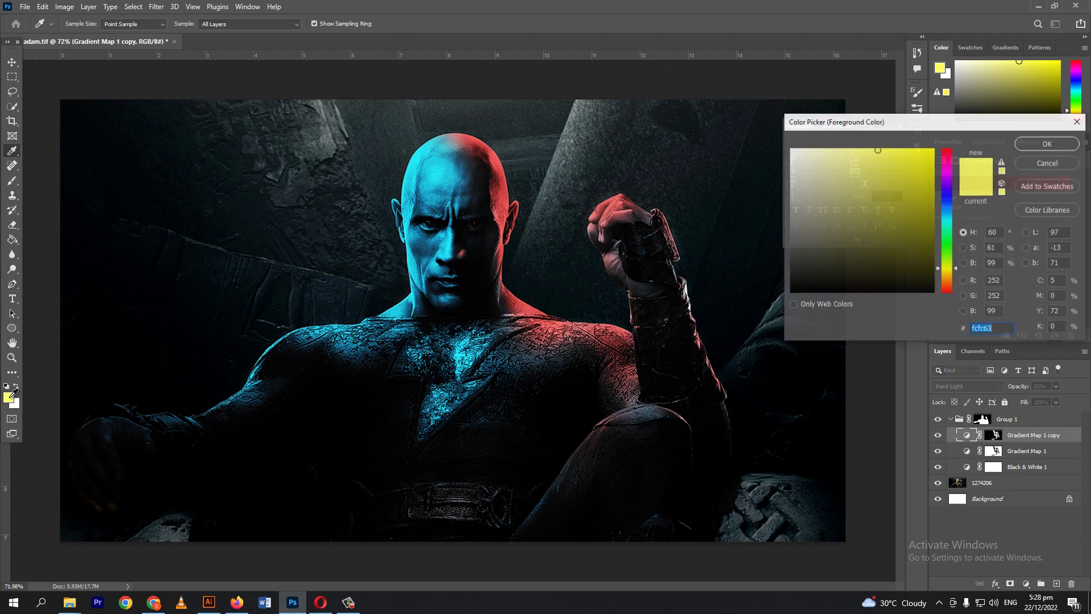
{"action": "left_click", "coordinate": [946, 273]}
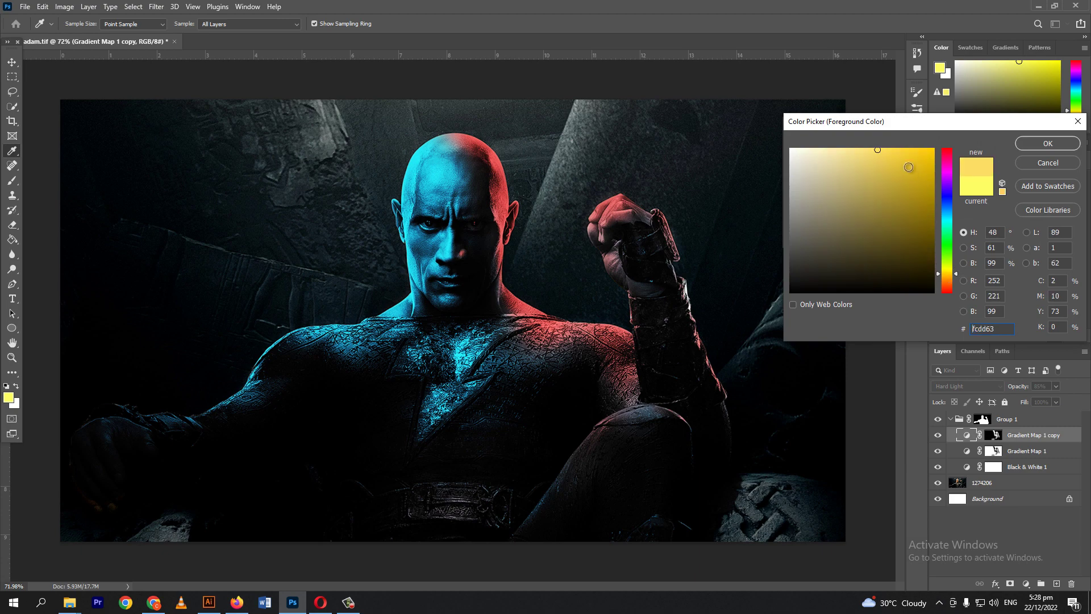
{"action": "left_click", "coordinate": [948, 276]}
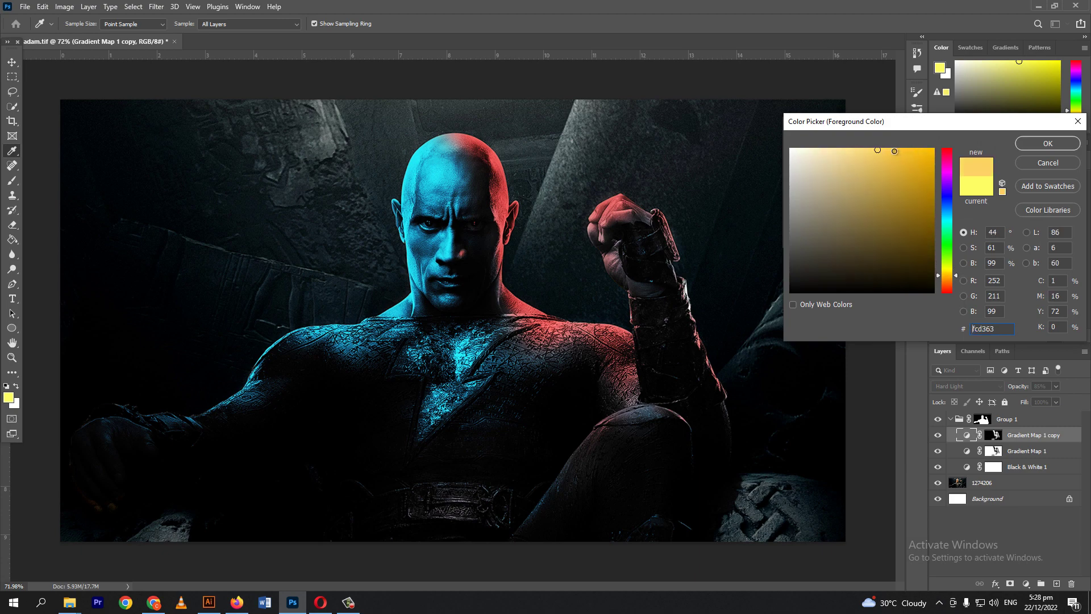
{"action": "left_click", "coordinate": [1047, 144]}
{"action": "key", "text": "p"}
Step: Trace the chest lightning bolt from its lower tip along the red-lit edge to the inner notch, with the shape at 10% opacity
{"action": "scroll", "coordinate": [449, 435], "scroll_direction": "up", "scroll_amount": 2}
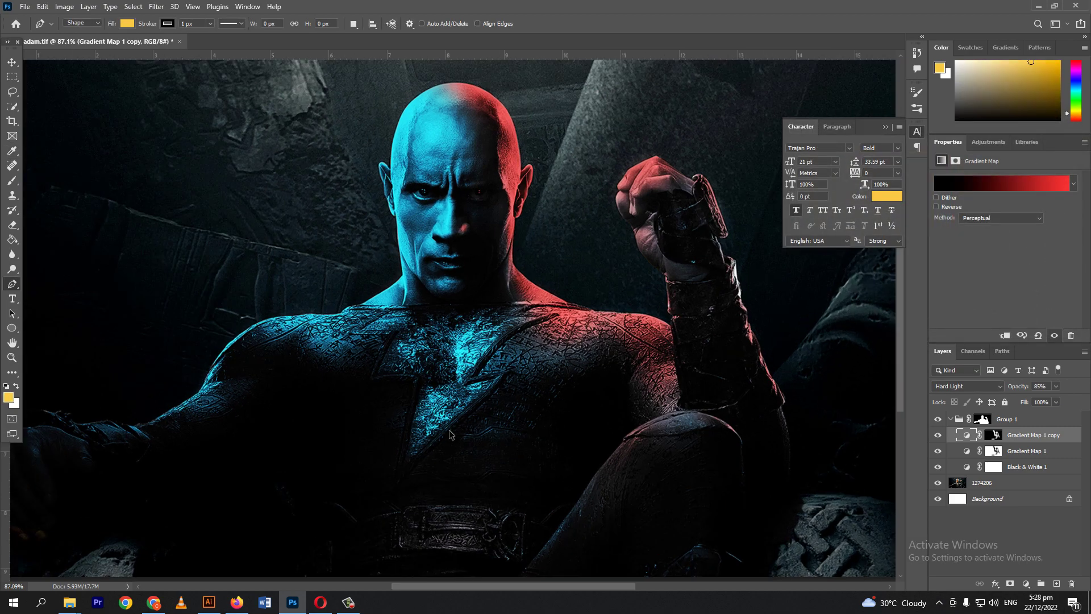
{"action": "scroll", "coordinate": [449, 435], "scroll_direction": "up", "scroll_amount": 4}
{"action": "scroll", "coordinate": [588, 429], "scroll_direction": "down", "scroll_amount": 1}
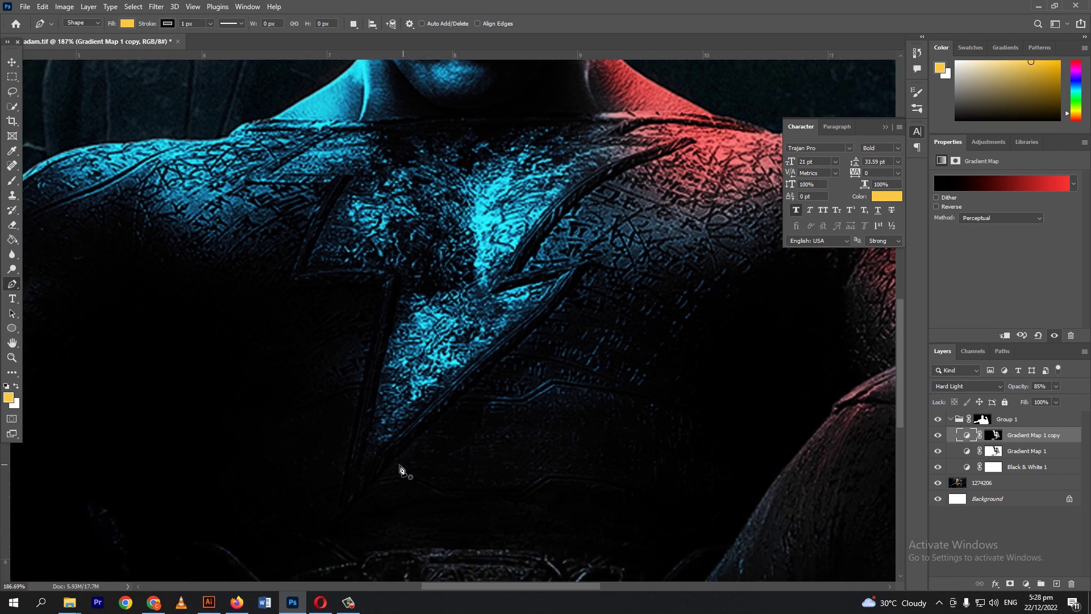
{"action": "scroll", "coordinate": [371, 486], "scroll_direction": "up", "scroll_amount": 1}
{"action": "scroll", "coordinate": [433, 429], "scroll_direction": "down", "scroll_amount": 2}
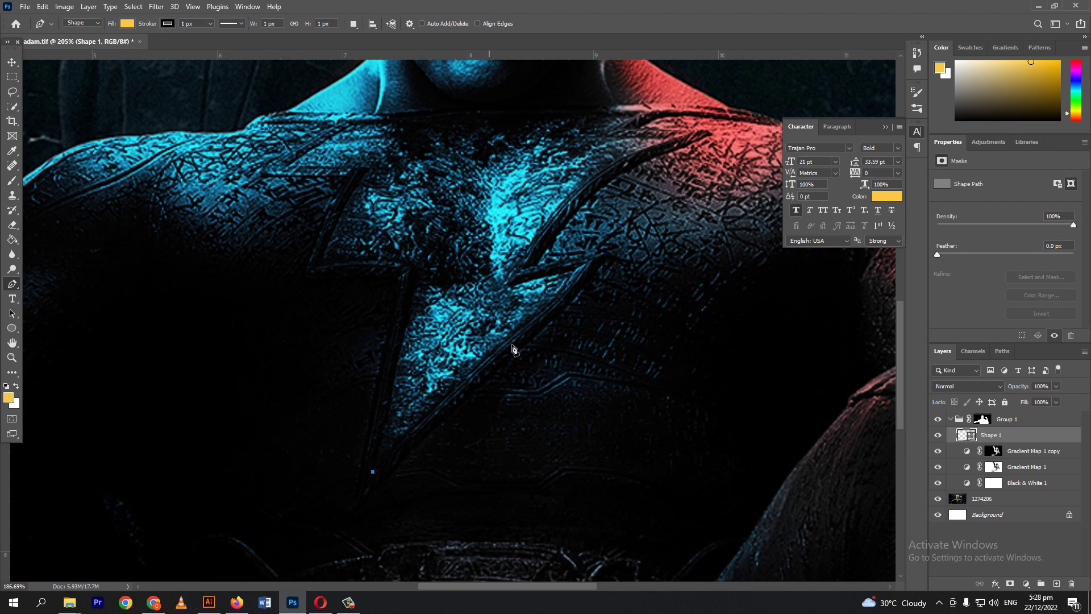
{"action": "mouse_move", "coordinate": [528, 326]}
{"action": "left_mouse_down"}
{"action": "mouse_move", "coordinate": [590, 277]}
{"action": "mouse_move", "coordinate": [597, 244]}
{"action": "left_mouse_up"}
{"action": "left_click", "coordinate": [528, 326], "text": "alt"}
{"action": "key", "text": "1"}
{"action": "left_click", "coordinate": [587, 264], "text": "alt"}
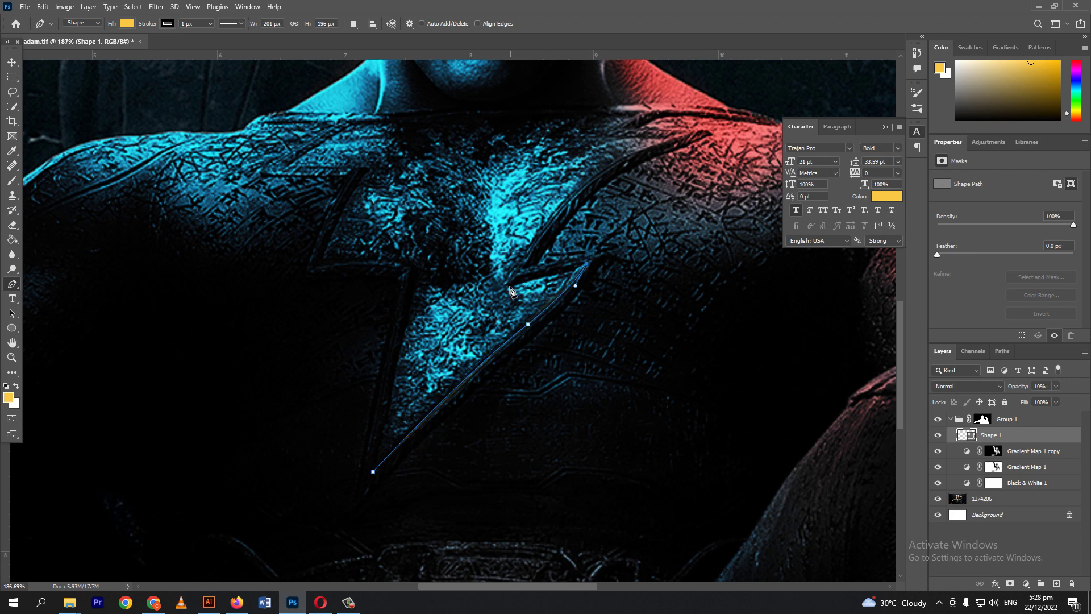
{"action": "left_click", "coordinate": [507, 287]}
Step: Continue the bolt outline from the inner notch up its curved edge and around the upper point to the collar
{"action": "left_click_drag", "start_coordinate": [550, 232], "coordinate": [504, 326]}
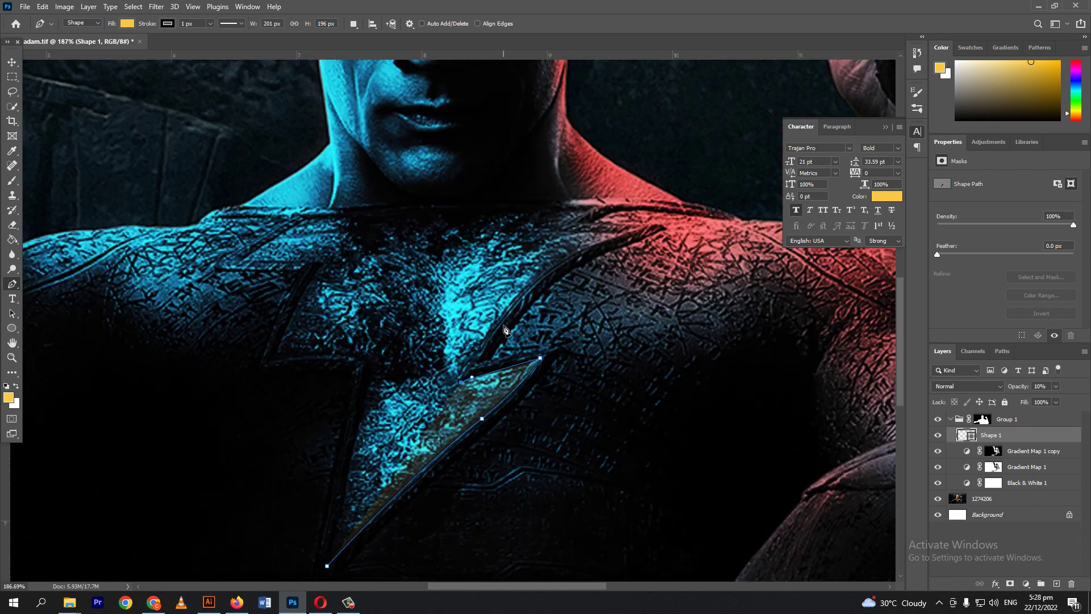
{"action": "scroll", "coordinate": [503, 327], "scroll_direction": "down", "scroll_amount": 3}
{"action": "left_click_drag", "start_coordinate": [591, 258], "coordinate": [689, 227]}
{"action": "left_click", "coordinate": [592, 258], "text": "alt"}
{"action": "scroll", "coordinate": [537, 257], "scroll_direction": "up", "scroll_amount": 2}
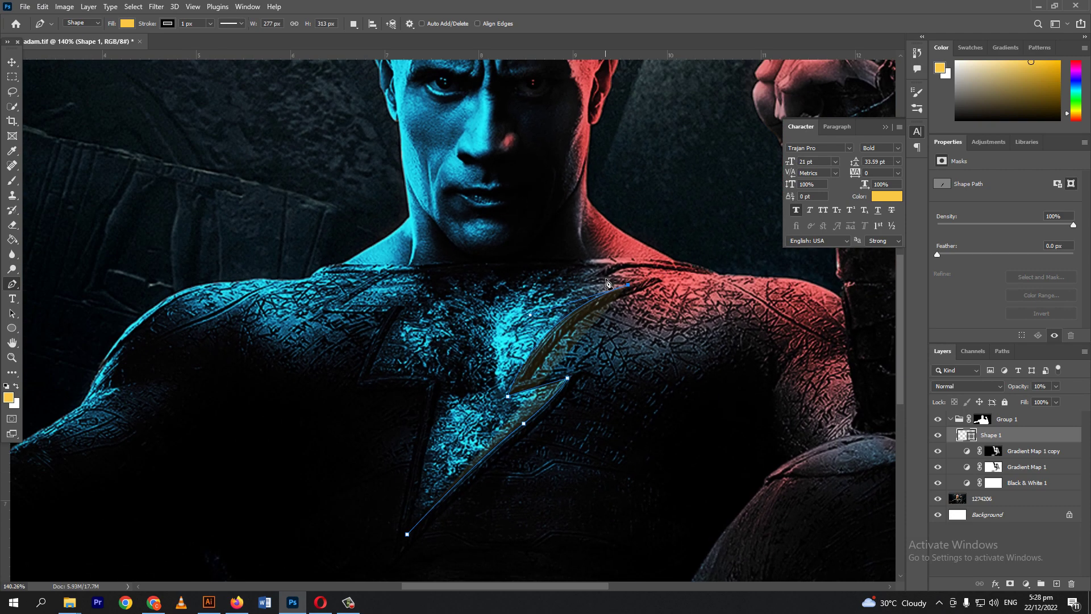
{"action": "left_click_drag", "start_coordinate": [572, 283], "coordinate": [610, 258]}
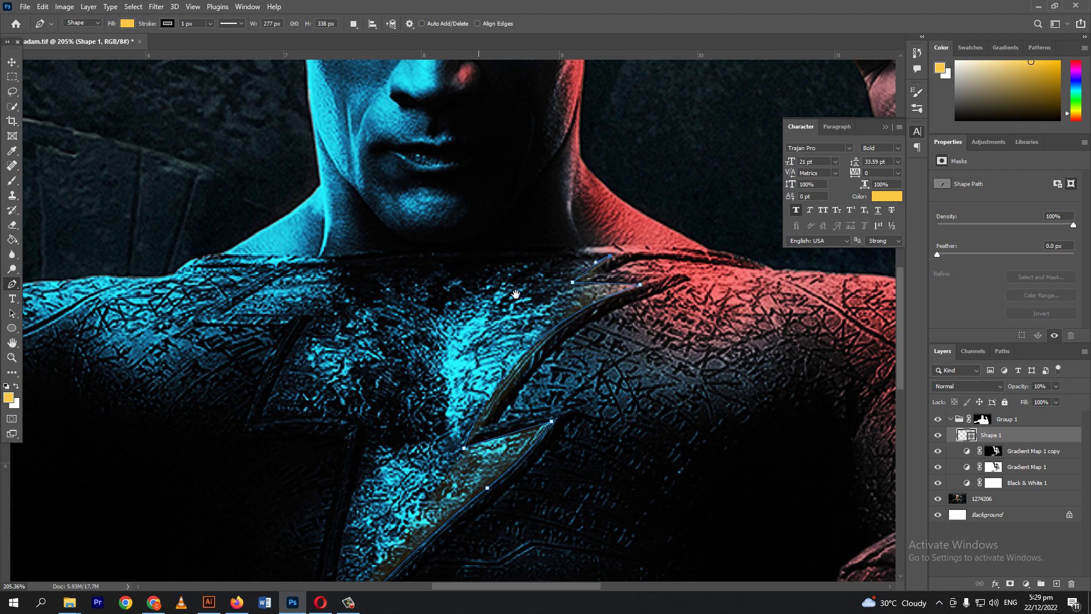
Step: Trace the bolt's top edge along the collar and out to its upper tip on the blue-lit shoulder
{"action": "scroll", "coordinate": [515, 294], "scroll_direction": "down", "scroll_amount": 2}
{"action": "left_click_drag", "start_coordinate": [433, 281], "coordinate": [515, 267]}
{"action": "left_click_drag", "start_coordinate": [393, 282], "coordinate": [385, 283]}
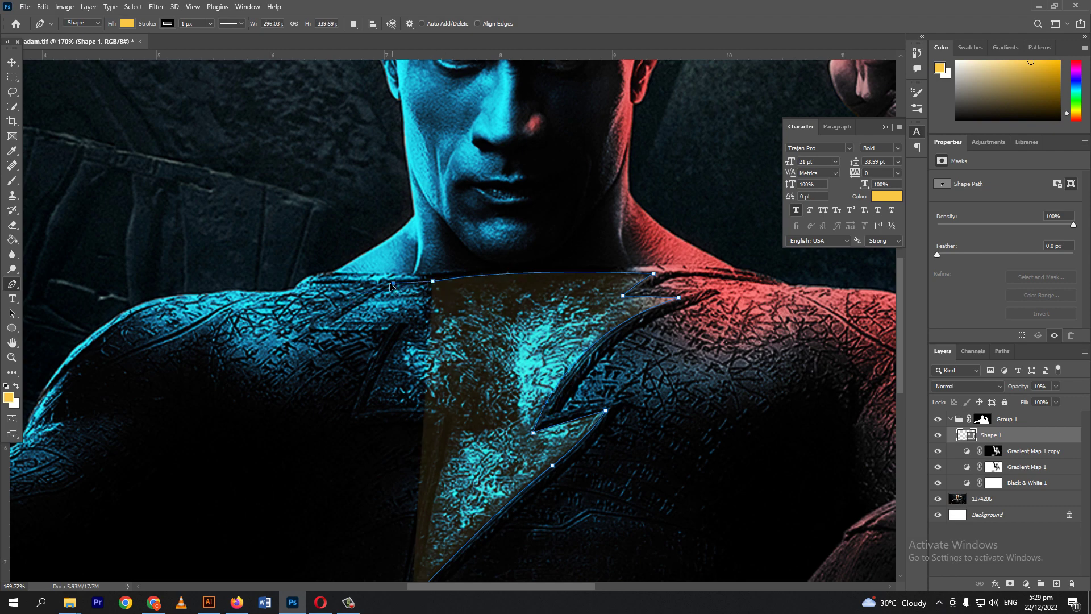
{"action": "left_click_drag", "start_coordinate": [331, 321], "coordinate": [321, 329]}
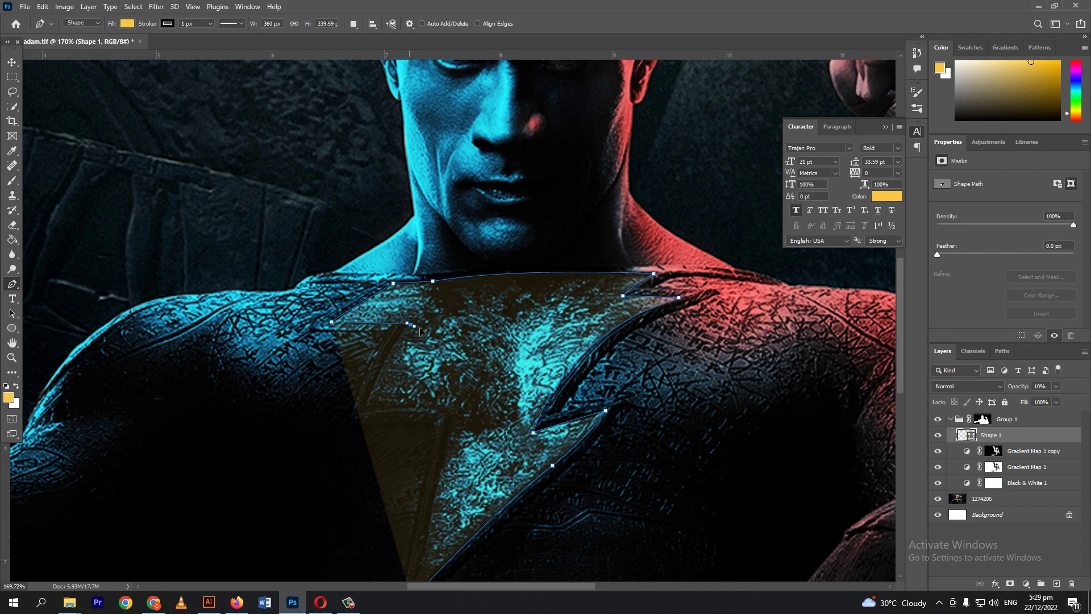
Step: Close the bolt outline down its blue-lit zigzag edge to the lower tip and set the shape's opacity to 100%
{"action": "left_click_drag", "start_coordinate": [411, 324], "coordinate": [428, 328]}
{"action": "left_click_drag", "start_coordinate": [366, 410], "coordinate": [354, 461]}
{"action": "left_click_drag", "start_coordinate": [450, 416], "coordinate": [472, 435]}
{"action": "left_click_drag", "start_coordinate": [470, 360], "coordinate": [464, 225]}
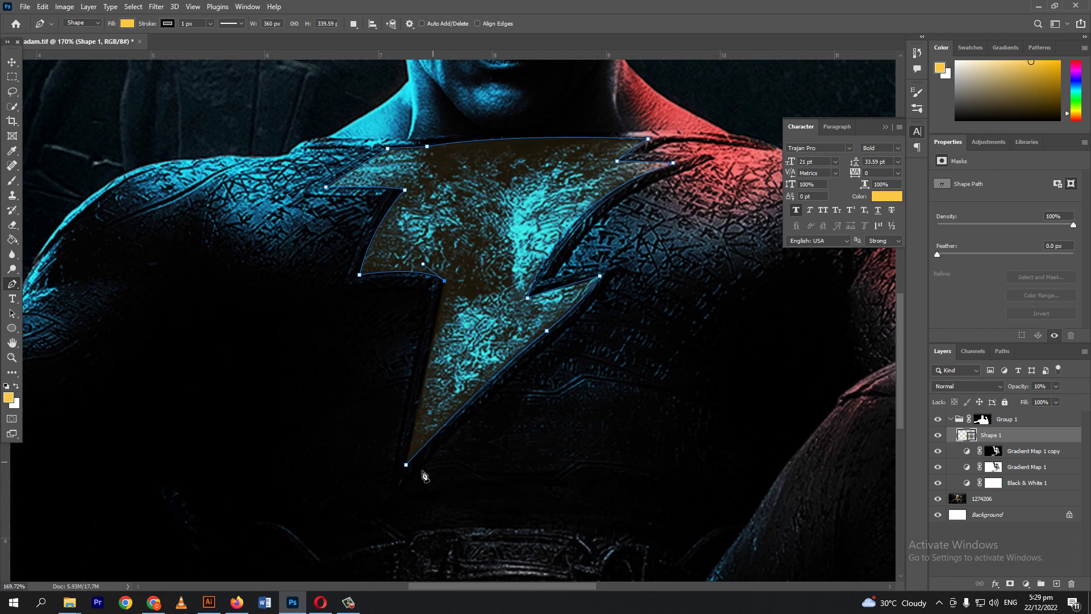
{"action": "left_click", "coordinate": [405, 465]}
{"action": "scroll", "coordinate": [540, 513], "scroll_direction": "down", "scroll_amount": 2}
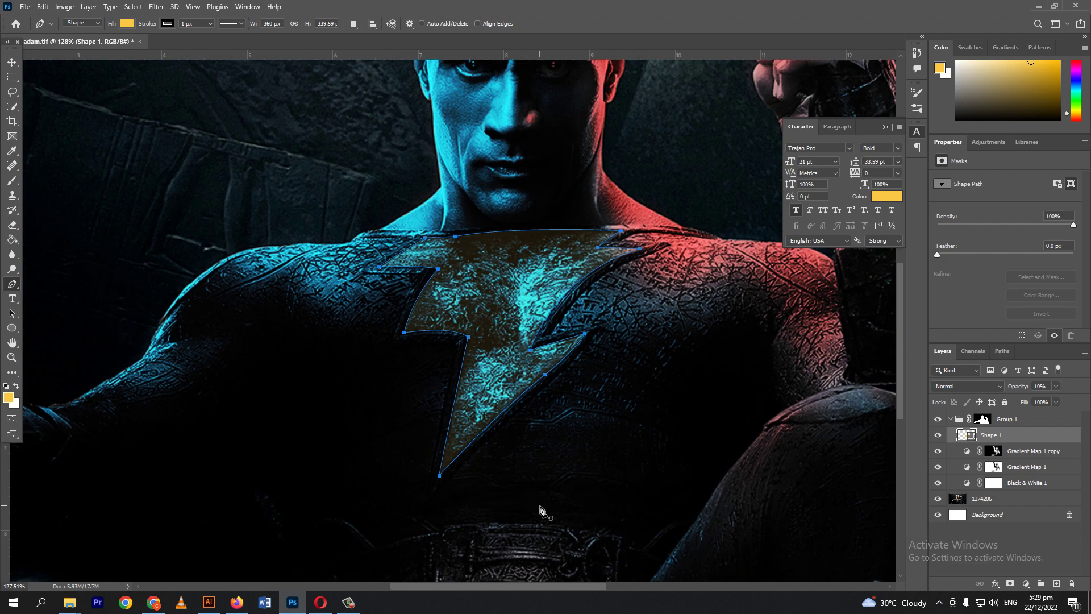
{"action": "key", "text": "0"}
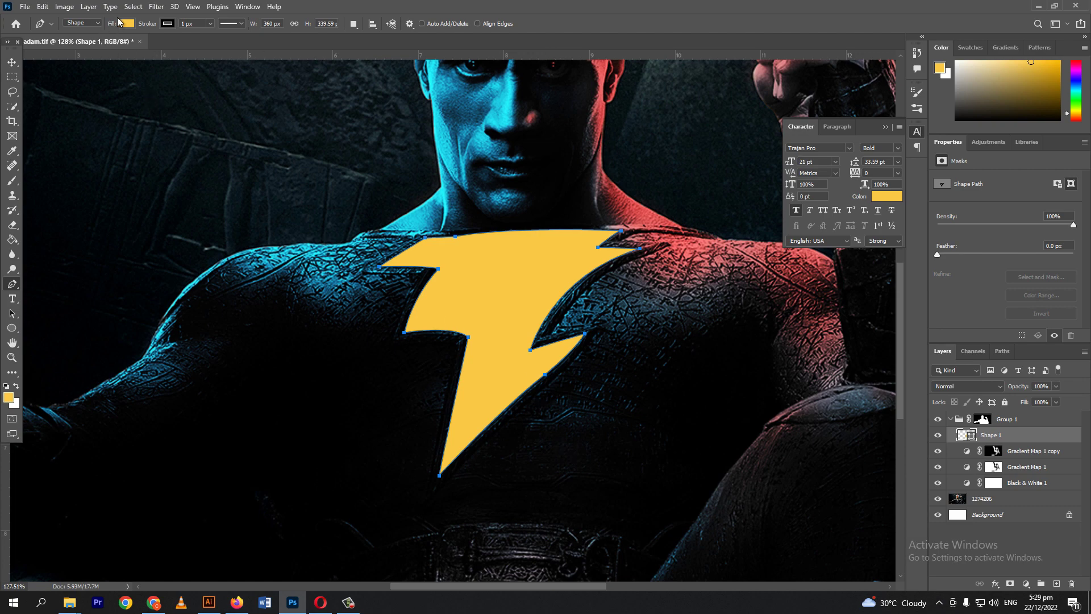
Step: Rasterize the yellow bolt shape and apply a Gaussian Blur with a radius of 11.1 pixels
{"action": "left_click", "coordinate": [156, 8]}
{"action": "mouse_move", "coordinate": [196, 153]}
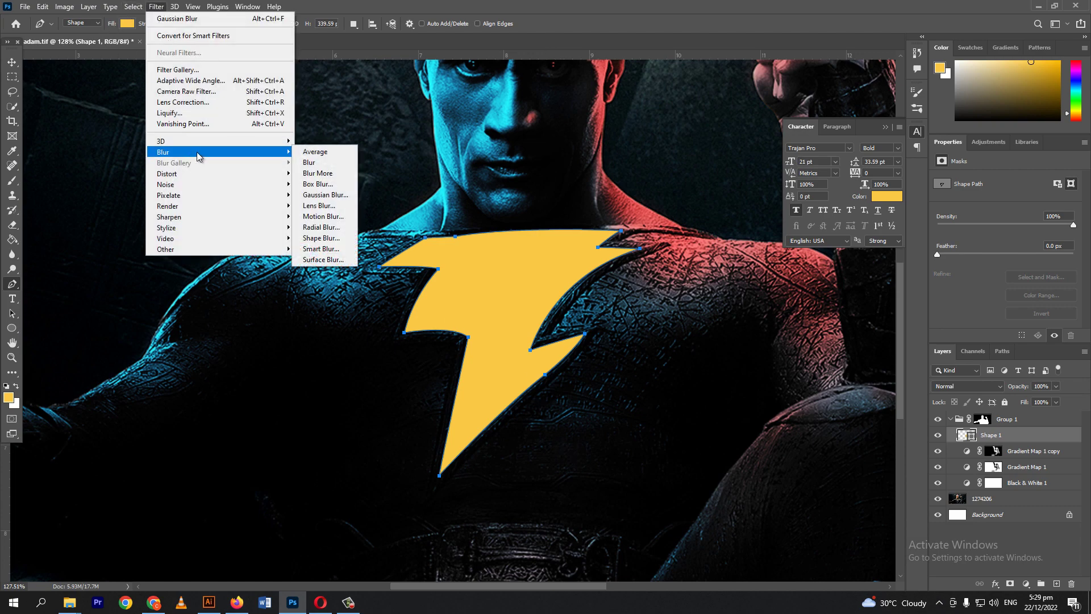
{"action": "left_click", "coordinate": [318, 194]}
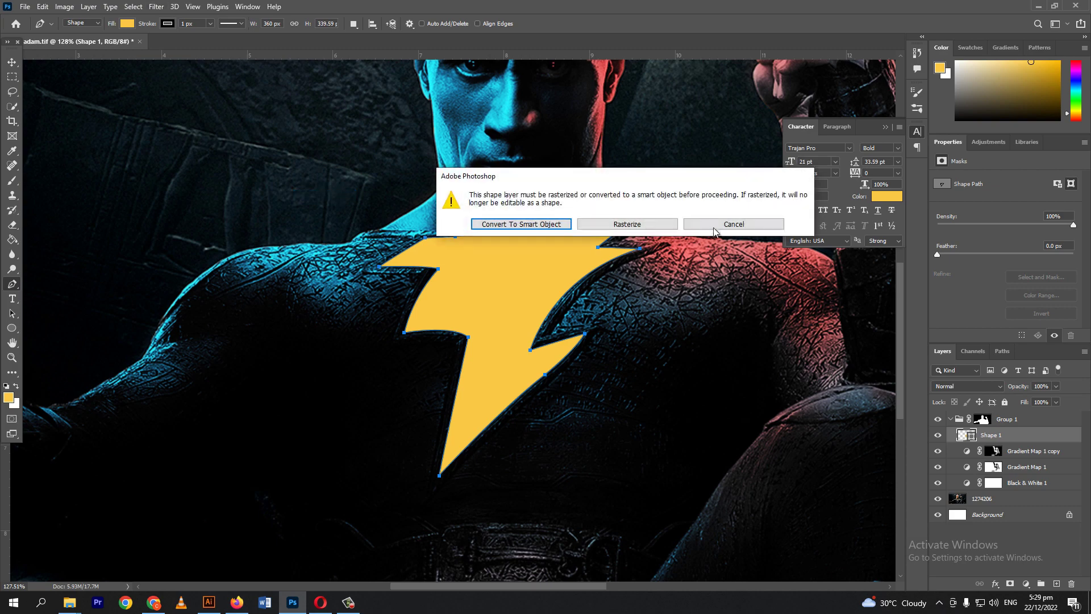
{"action": "left_click", "coordinate": [651, 225]}
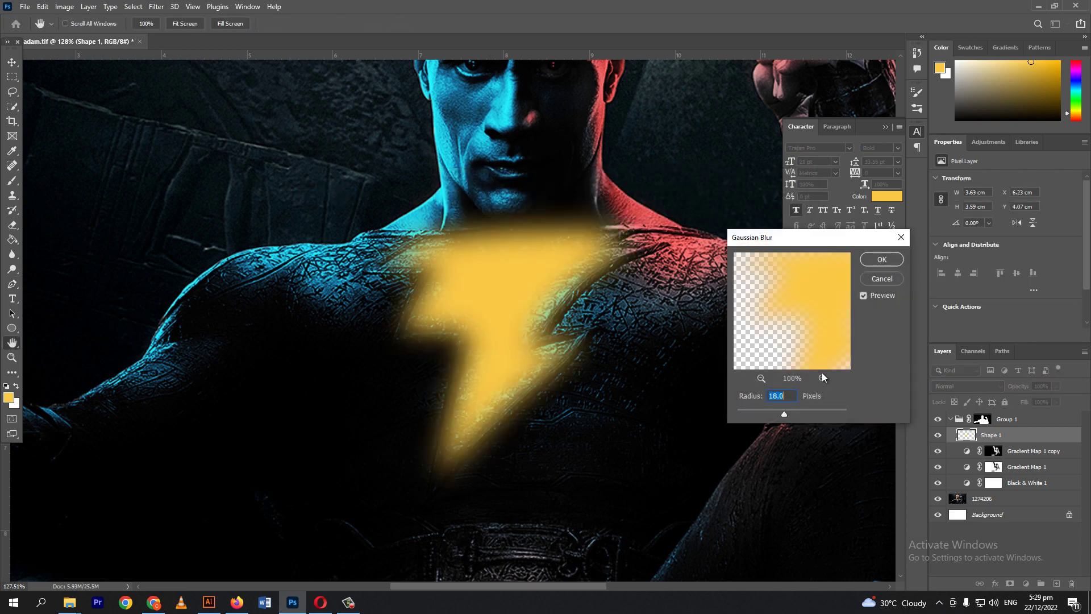
{"action": "left_click_drag", "start_coordinate": [784, 415], "coordinate": [778, 414]}
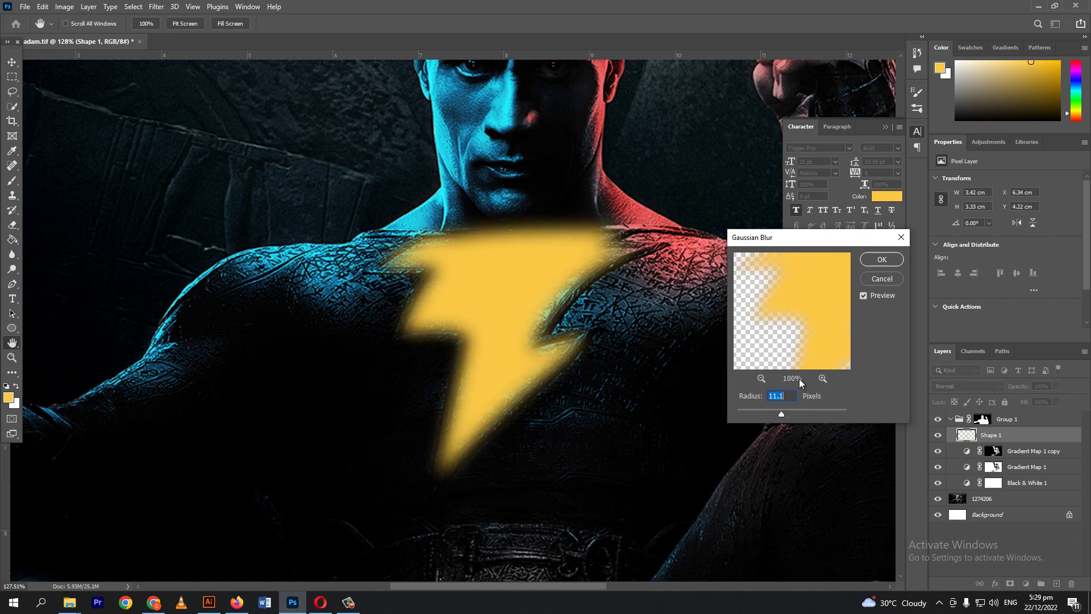
{"action": "left_click", "coordinate": [882, 261]}
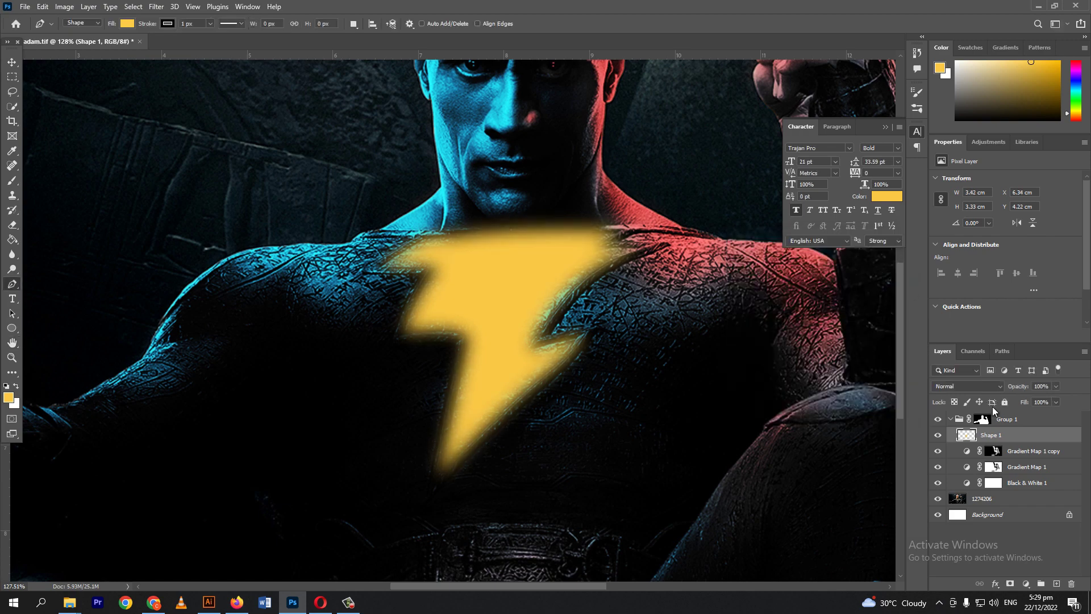
Step: Convert the blurred lightning bolt layer to a smart object and set its blend mode to Color Dodge
{"action": "right_click", "coordinate": [1011, 439]}
{"action": "left_click", "coordinate": [953, 268]}
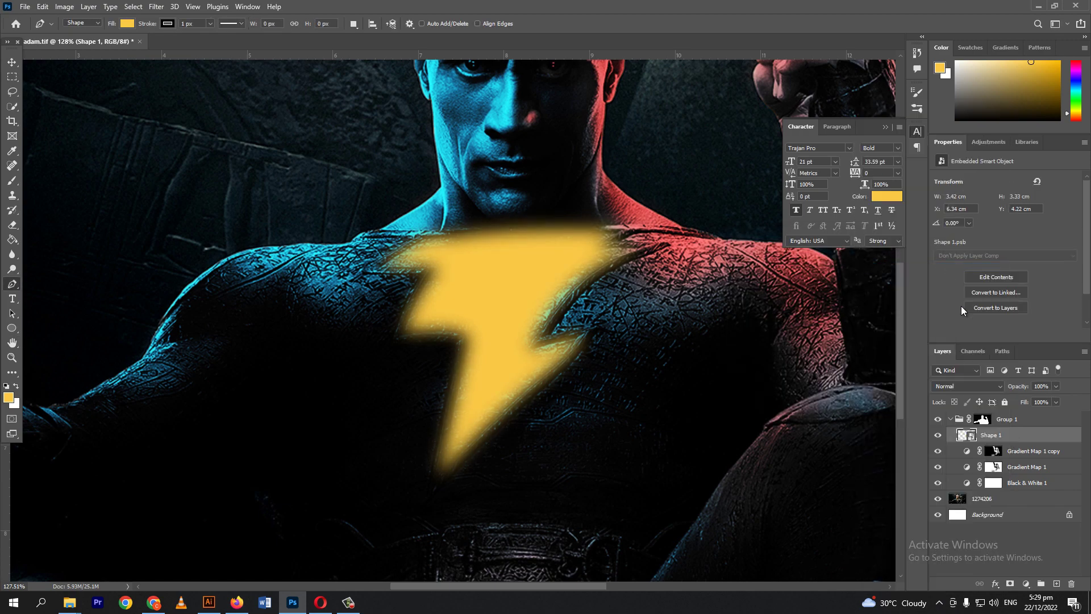
{"action": "left_click", "coordinate": [991, 386]}
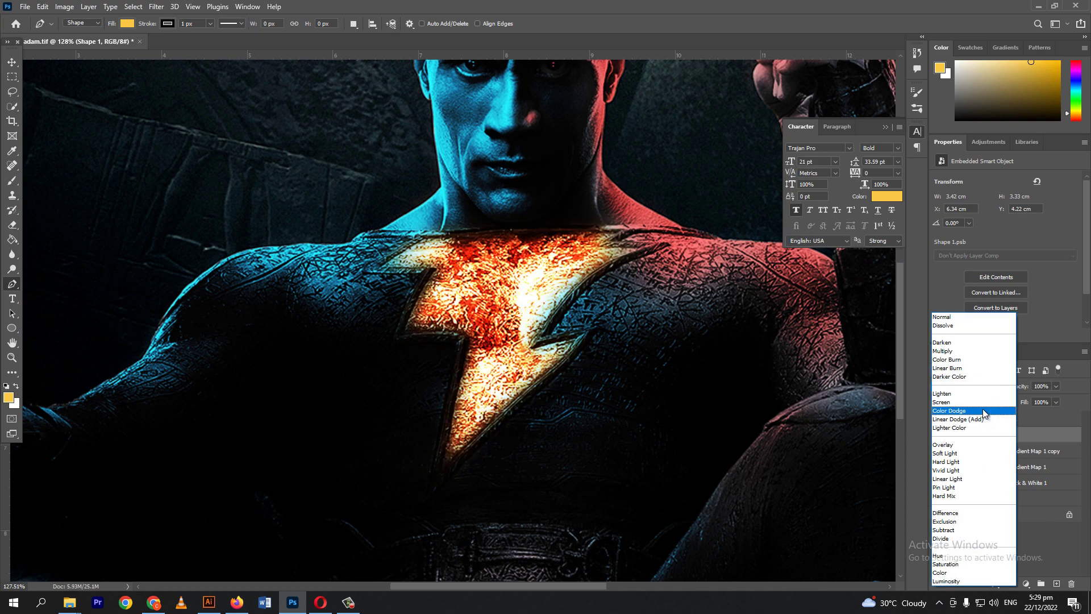
{"action": "left_click", "coordinate": [983, 410]}
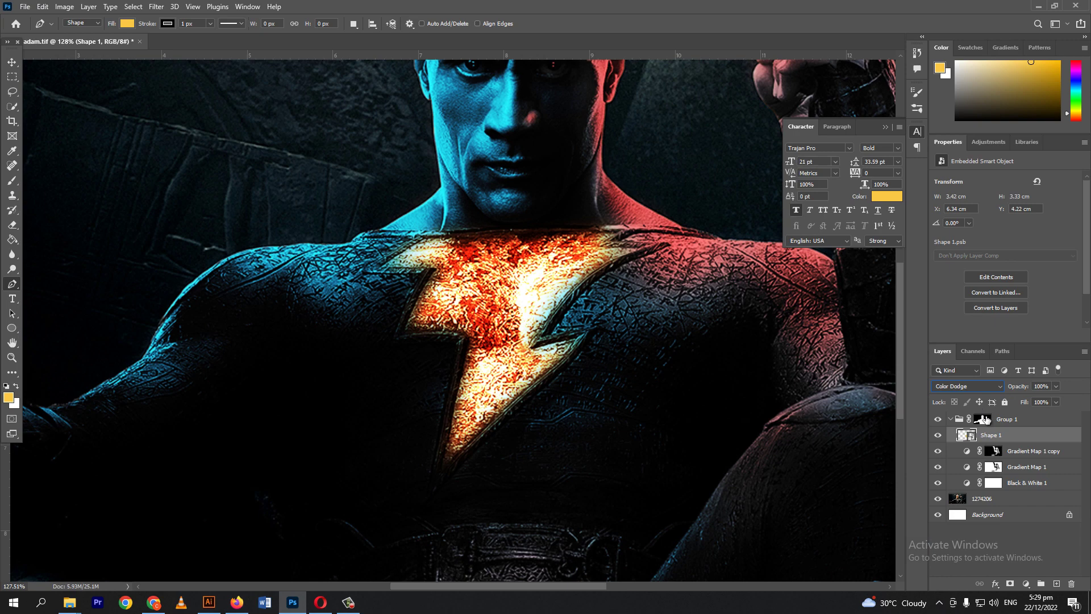
Step: On a new layer above the bolt, dab a soft, slightly lighter yellow glow over the bolt's centre with a 400 px brush
{"action": "left_click", "coordinate": [1055, 584]}
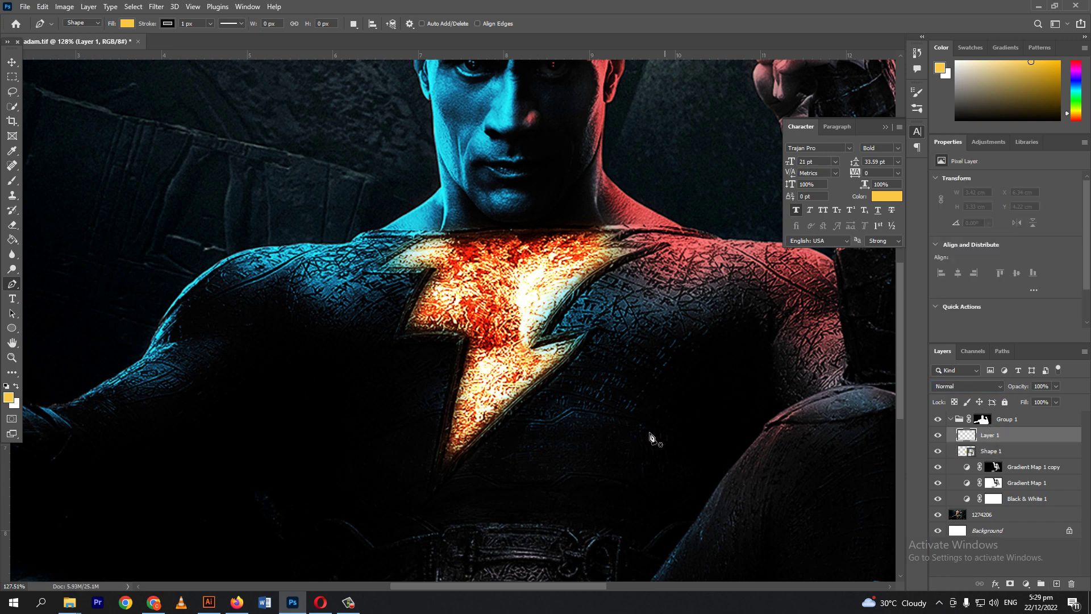
{"action": "key", "text": "b"}
{"action": "key", "text": "bracketright"}
{"action": "key", "text": "bracketright"}
{"action": "key", "text": "bracketright"}
{"action": "key", "text": "bracketright"}
{"action": "key", "text": "bracketright"}
{"action": "key", "text": "bracketright"}
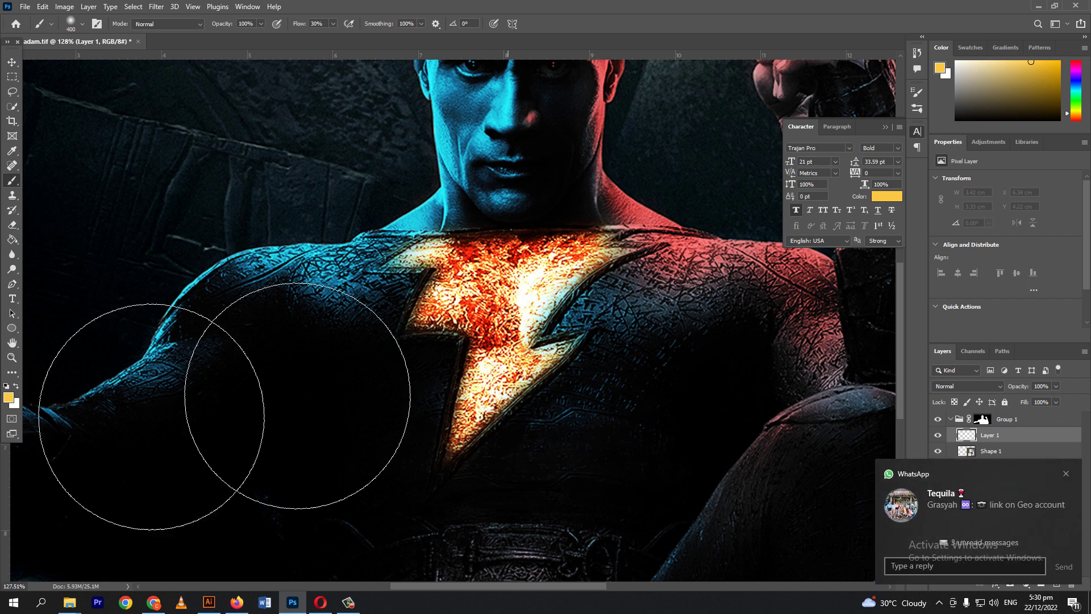
{"action": "left_click", "coordinate": [8, 398]}
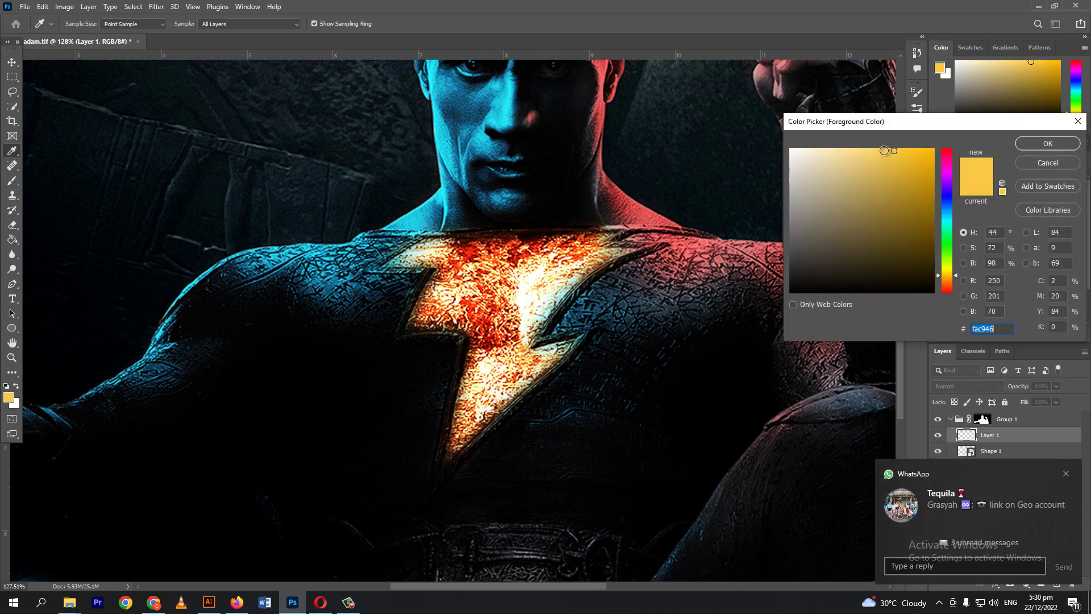
{"action": "left_click", "coordinate": [1047, 143]}
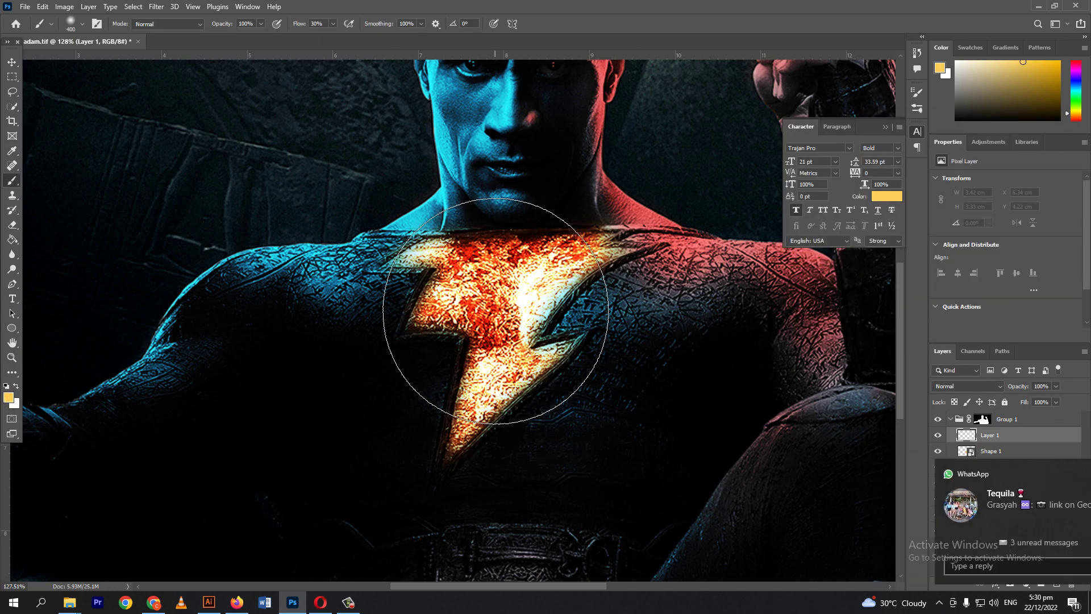
{"action": "left_click", "coordinate": [495, 311]}
{"action": "left_click", "coordinate": [496, 311]}
{"action": "left_click", "coordinate": [496, 311]}
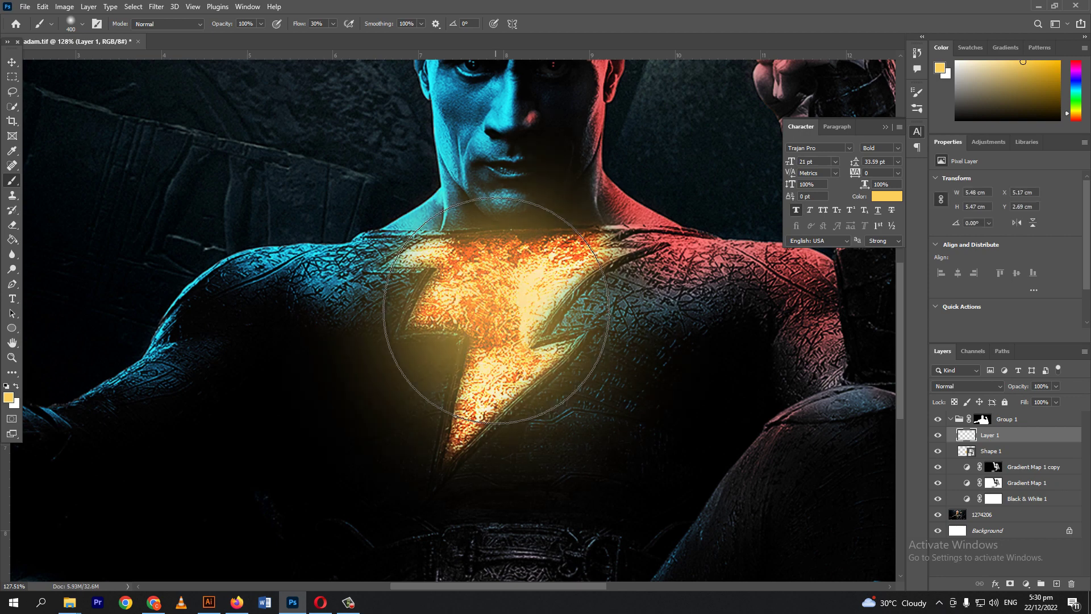
{"action": "left_click", "coordinate": [496, 310]}
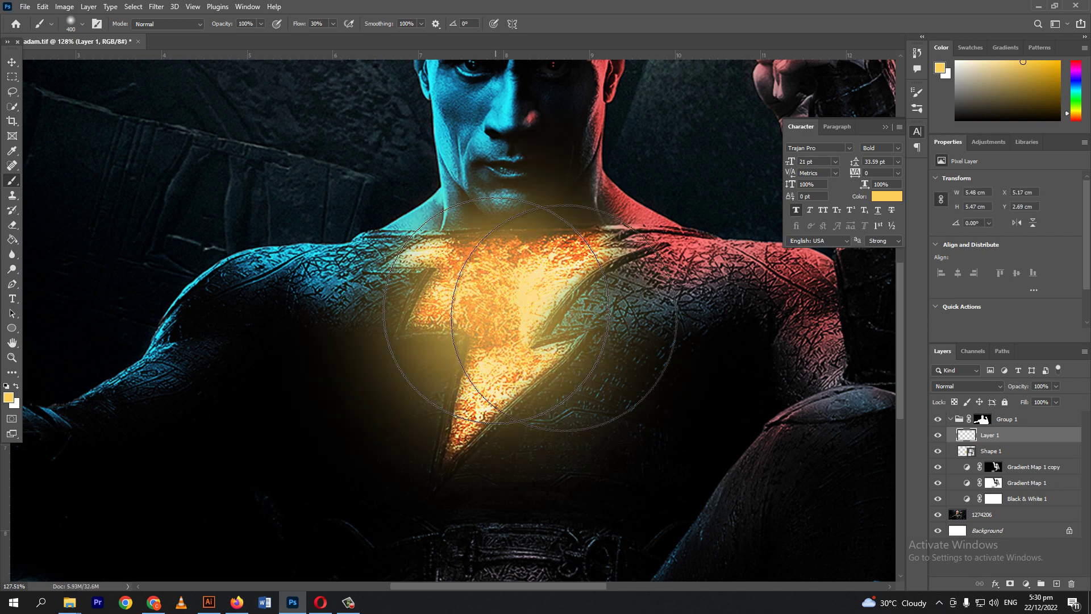
Step: Set the painted glow layer's blend mode to Color Dodge
{"action": "left_click", "coordinate": [995, 387]}
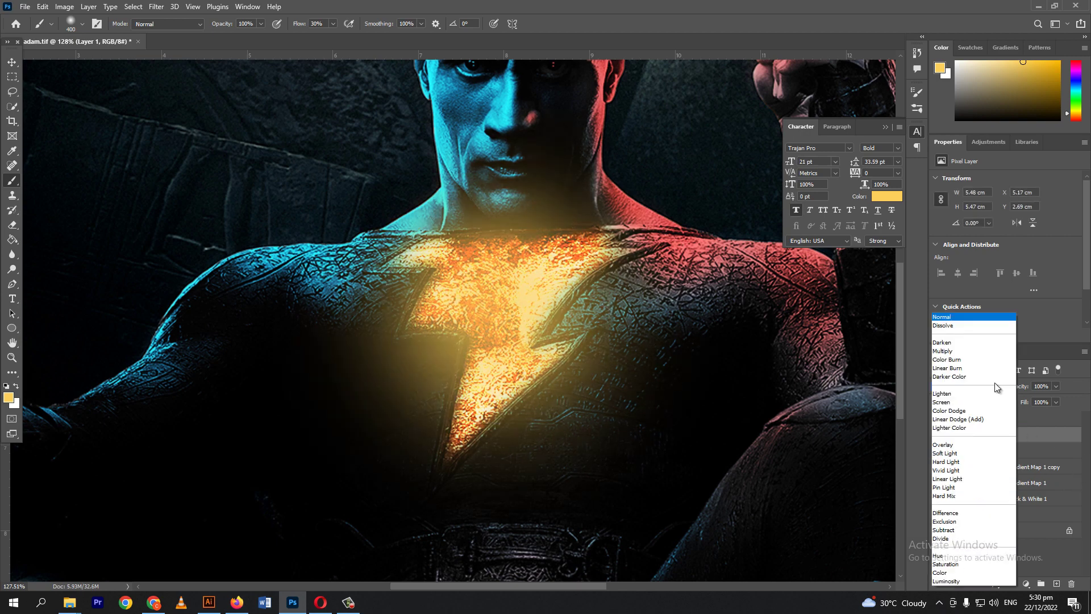
{"action": "left_click", "coordinate": [980, 410]}
{"action": "key", "text": "v"}
Step: Scale the glow layer up around the bolt to about 6.2 cm wide and high
{"action": "key", "text": "ctrl+0"}
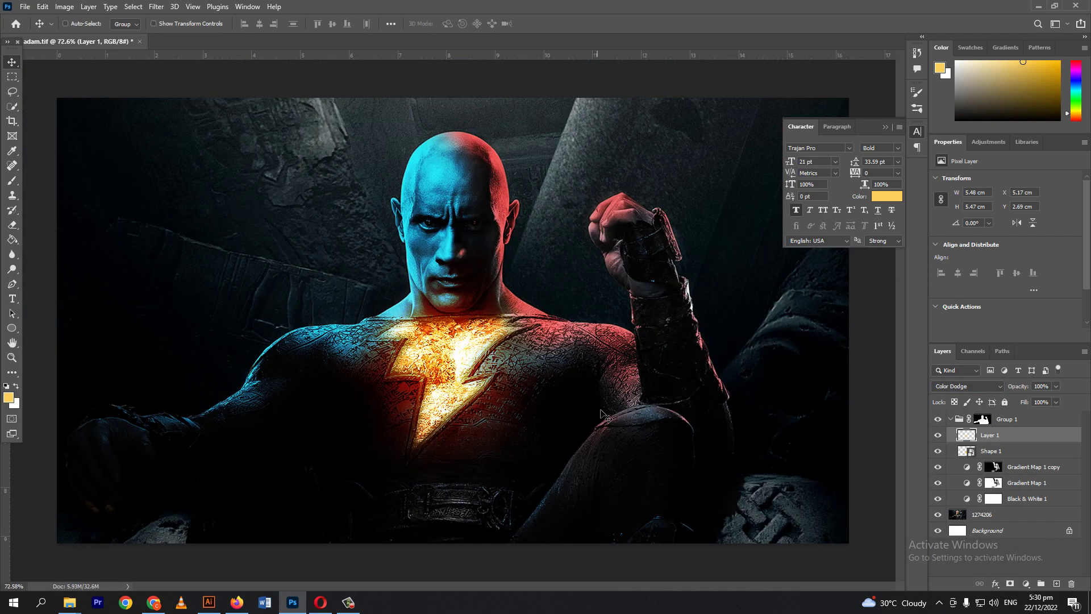
{"action": "key", "text": "ctrl+t"}
{"action": "left_click_drag", "start_coordinate": [576, 228], "coordinate": [593, 213]}
{"action": "key", "text": "Return"}
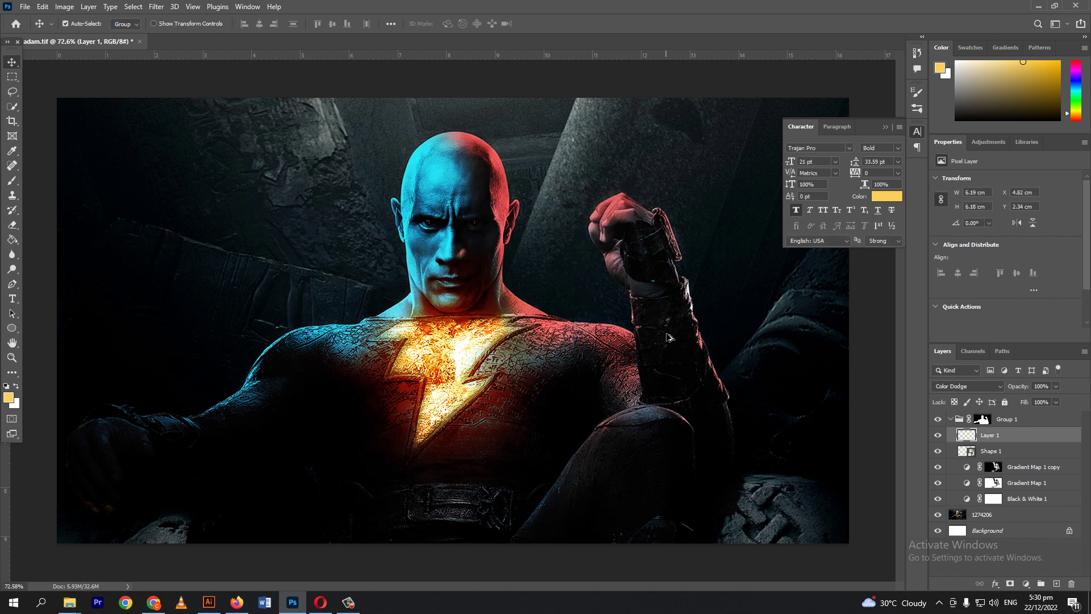
Step: Enlarge the chest glow further by about 116%, to roughly 7.2 cm wide and high
{"action": "scroll", "coordinate": [668, 338], "scroll_direction": "down", "scroll_amount": 3}
{"action": "scroll", "coordinate": [667, 337], "scroll_direction": "up", "scroll_amount": 3}
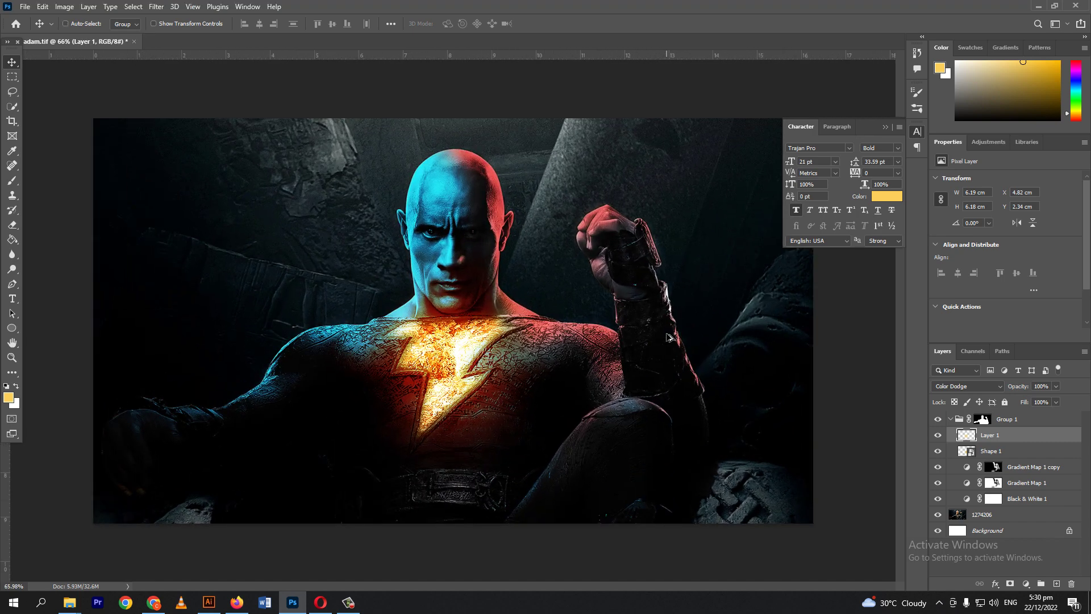
{"action": "key", "text": "ctrl+t"}
{"action": "left_click_drag", "start_coordinate": [571, 230], "coordinate": [595, 213]}
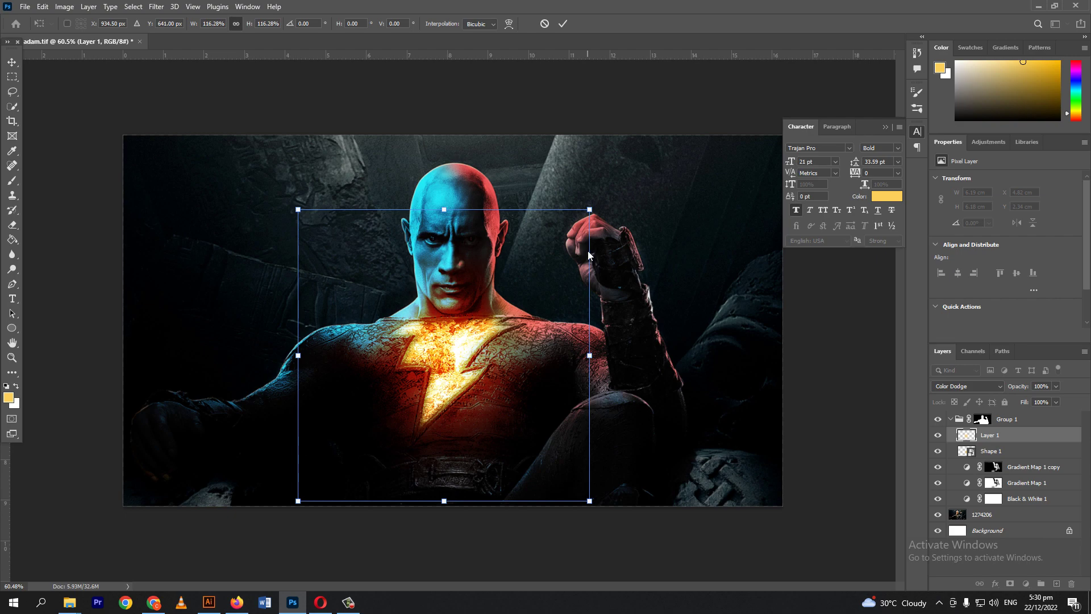
{"action": "key", "text": "Return"}
{"action": "scroll", "coordinate": [647, 325], "scroll_direction": "down", "scroll_amount": 2}
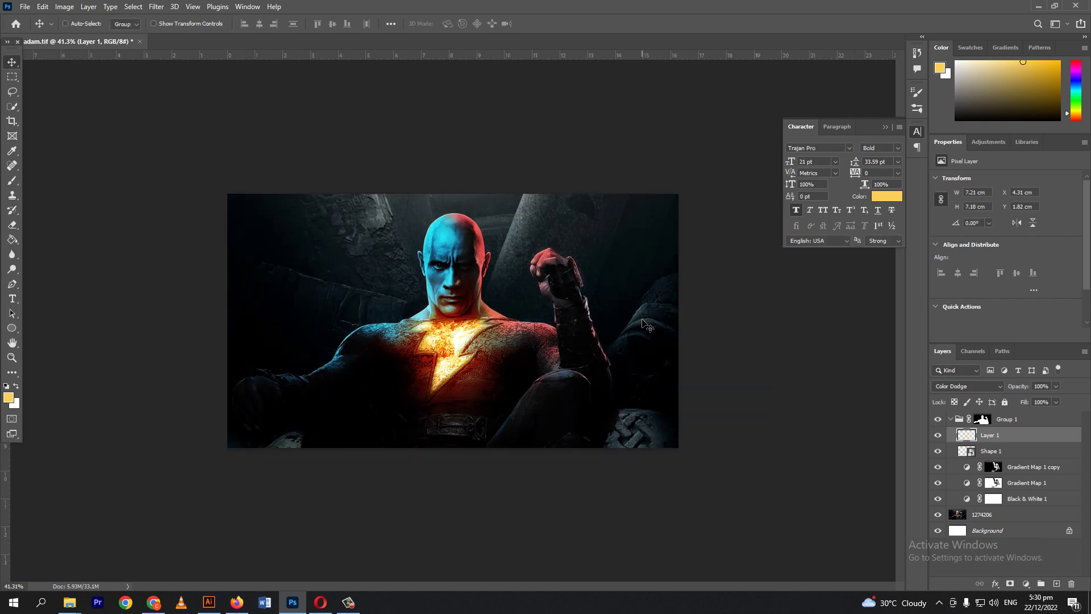
{"action": "scroll", "coordinate": [642, 322], "scroll_direction": "up", "scroll_amount": 2}
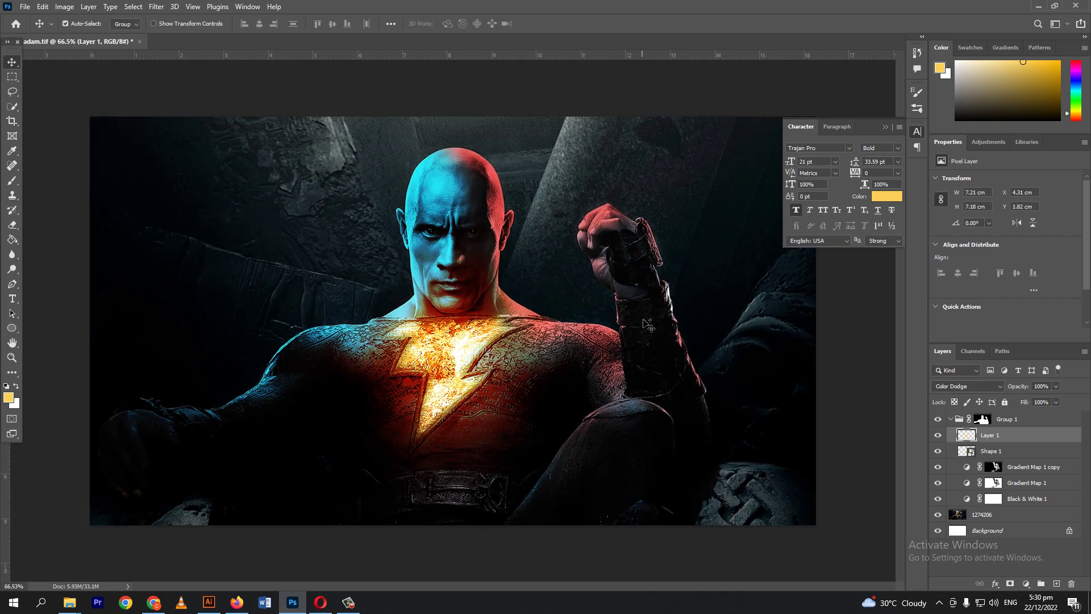